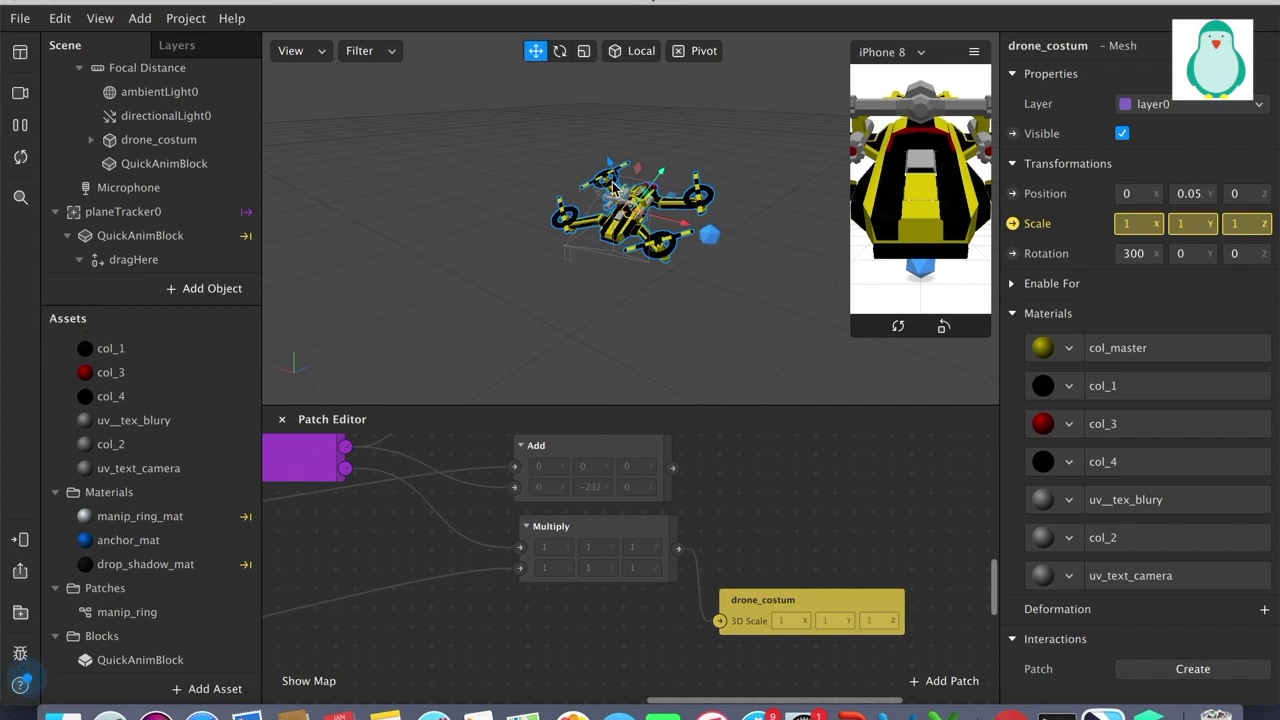
Create a new project from the World Object template, discarding the current project's unsaved changes
left_click(20, 18)
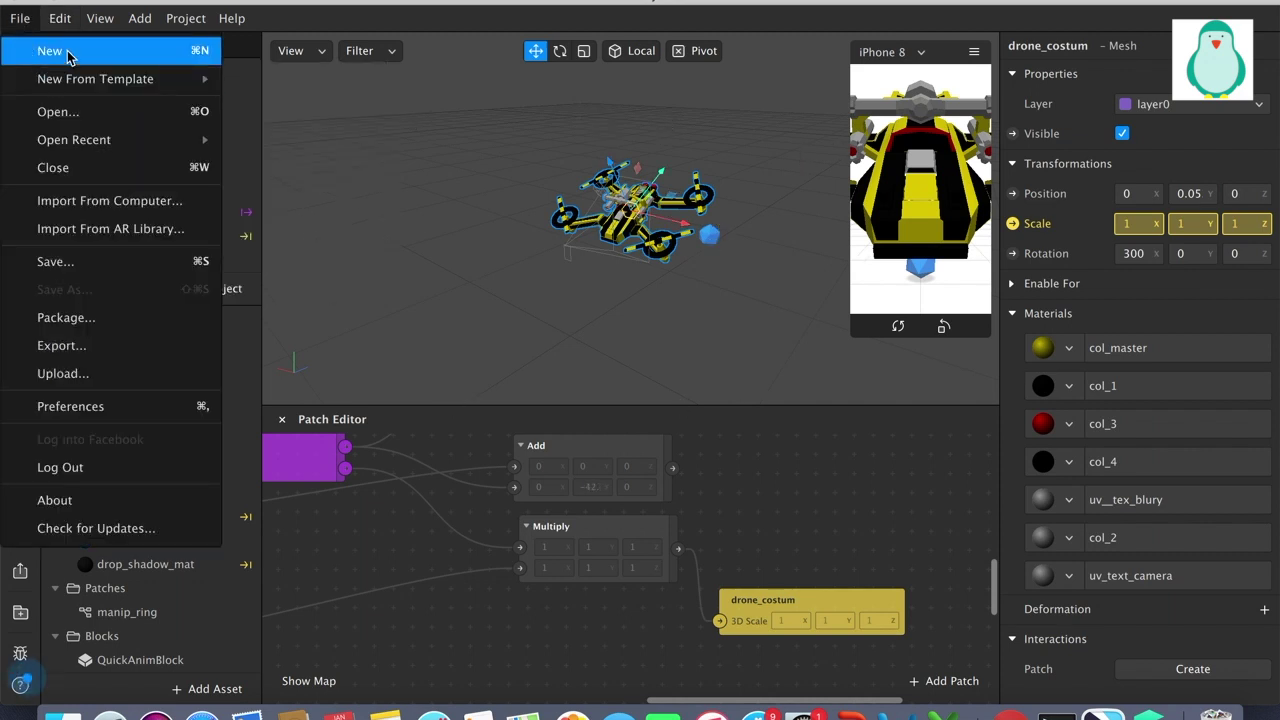
left_click(99, 52)
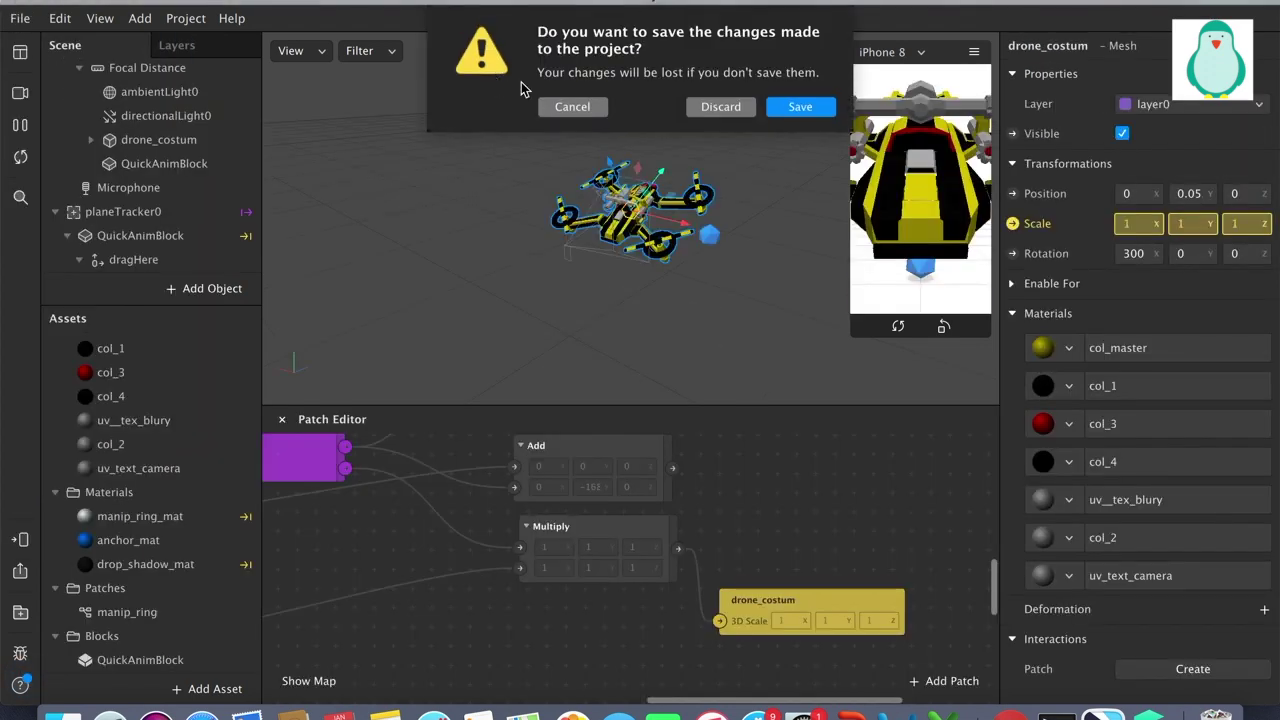
left_click(718, 106)
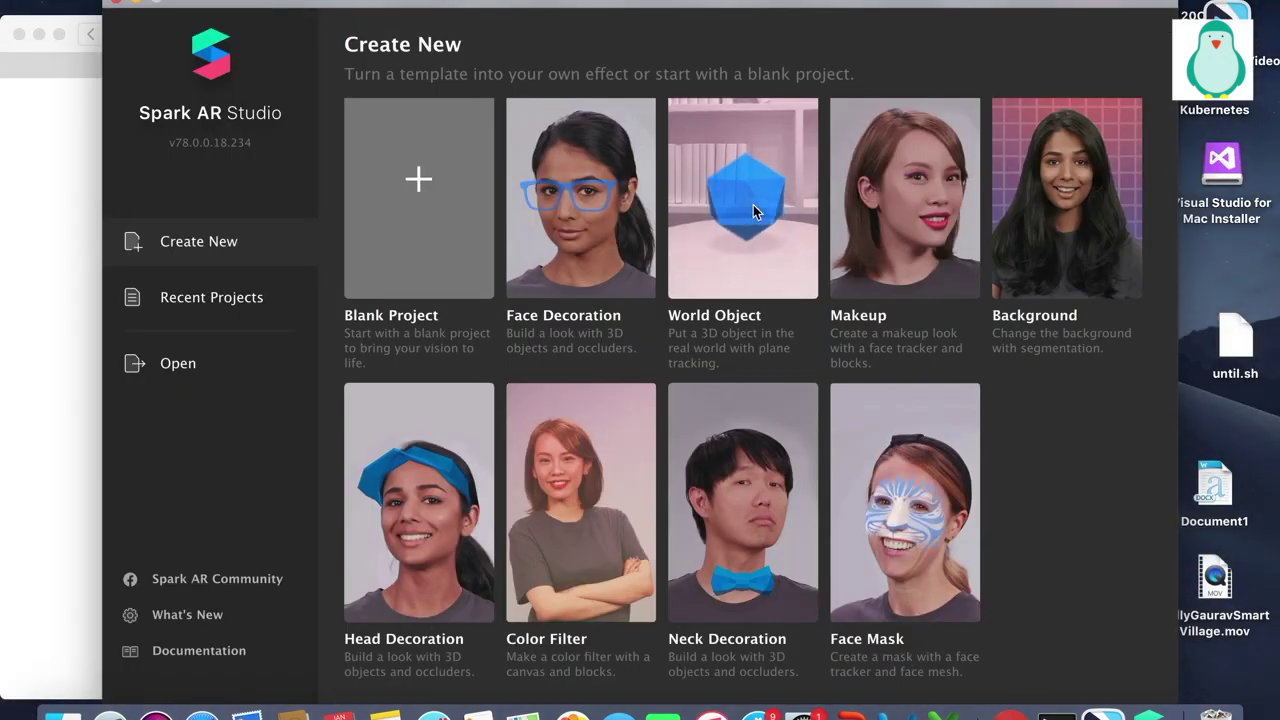
left_click(777, 218)
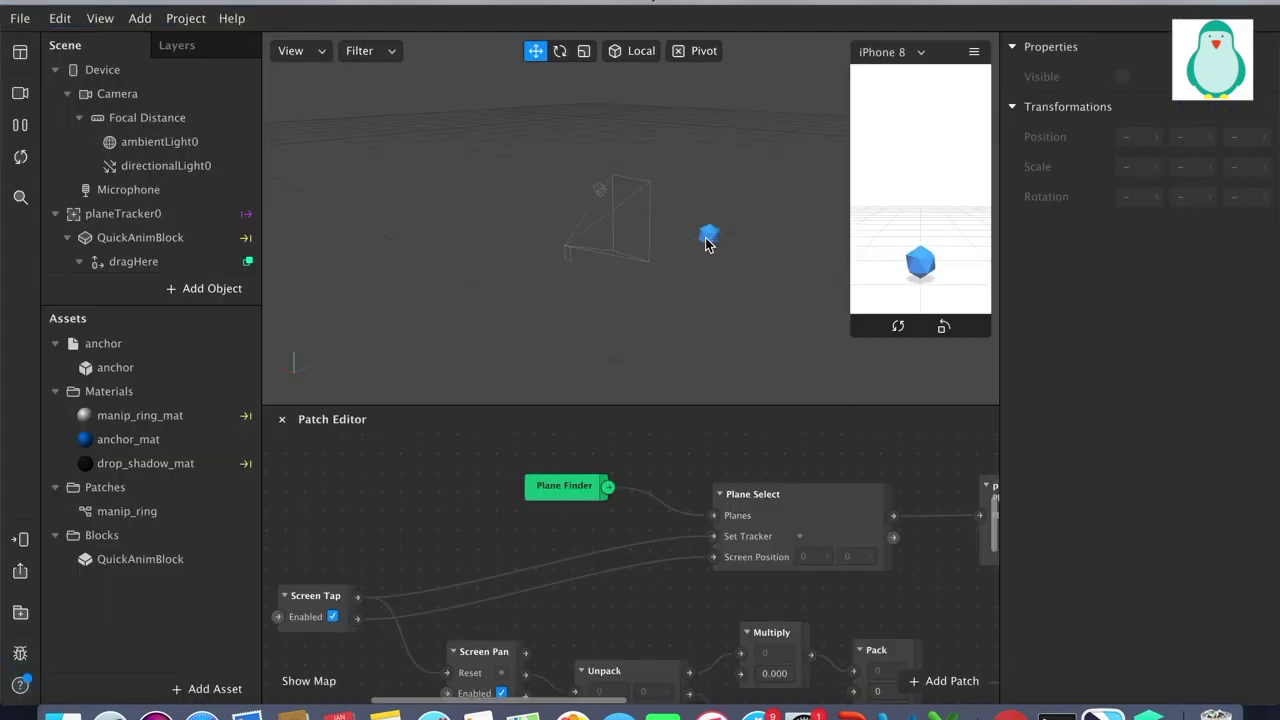
Import drone_costum.fbx from the computer's Material folder into the project assets
left_click(707, 240)
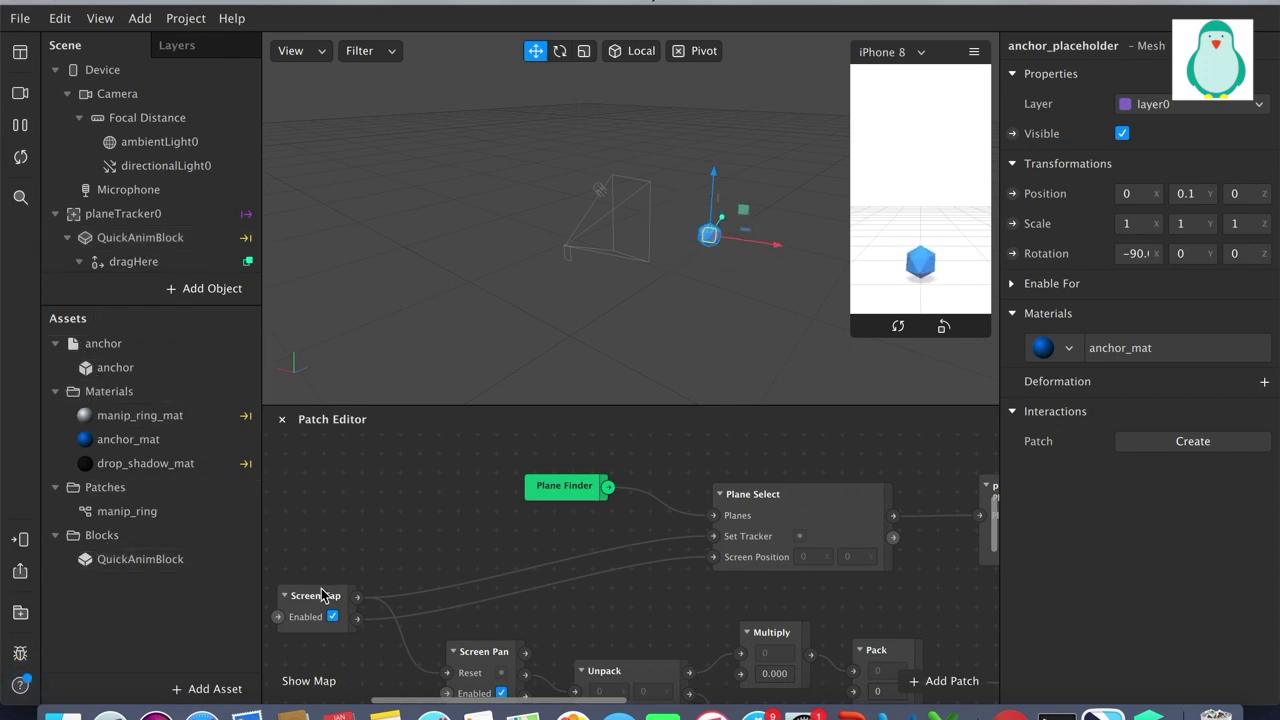
left_click(209, 690)
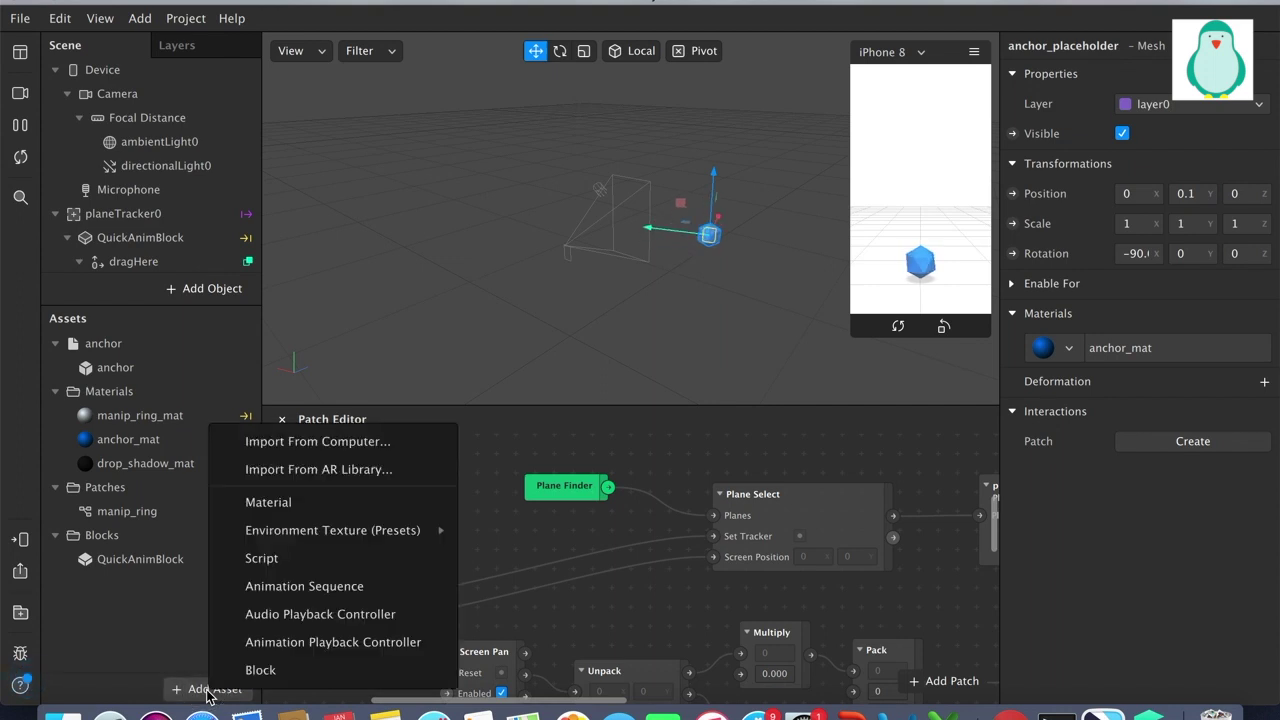
left_click(372, 444)
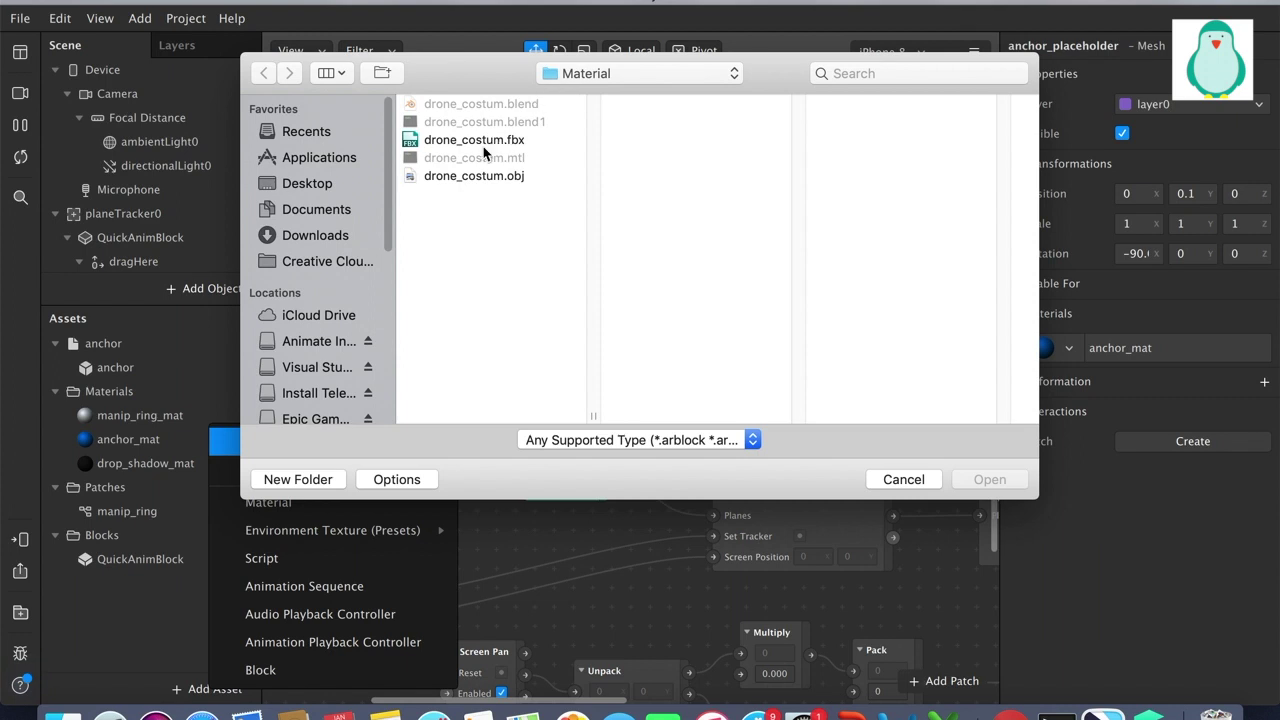
left_click(520, 142)
double_click(556, 149)
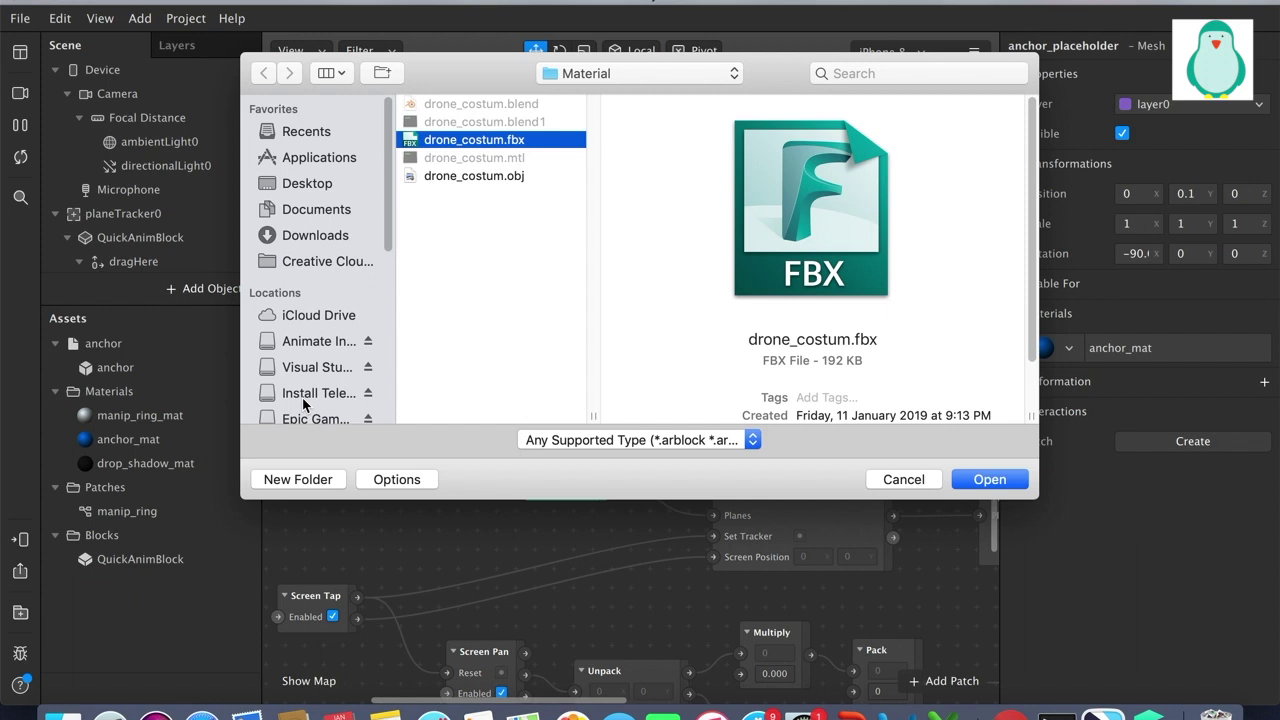
key("Return")
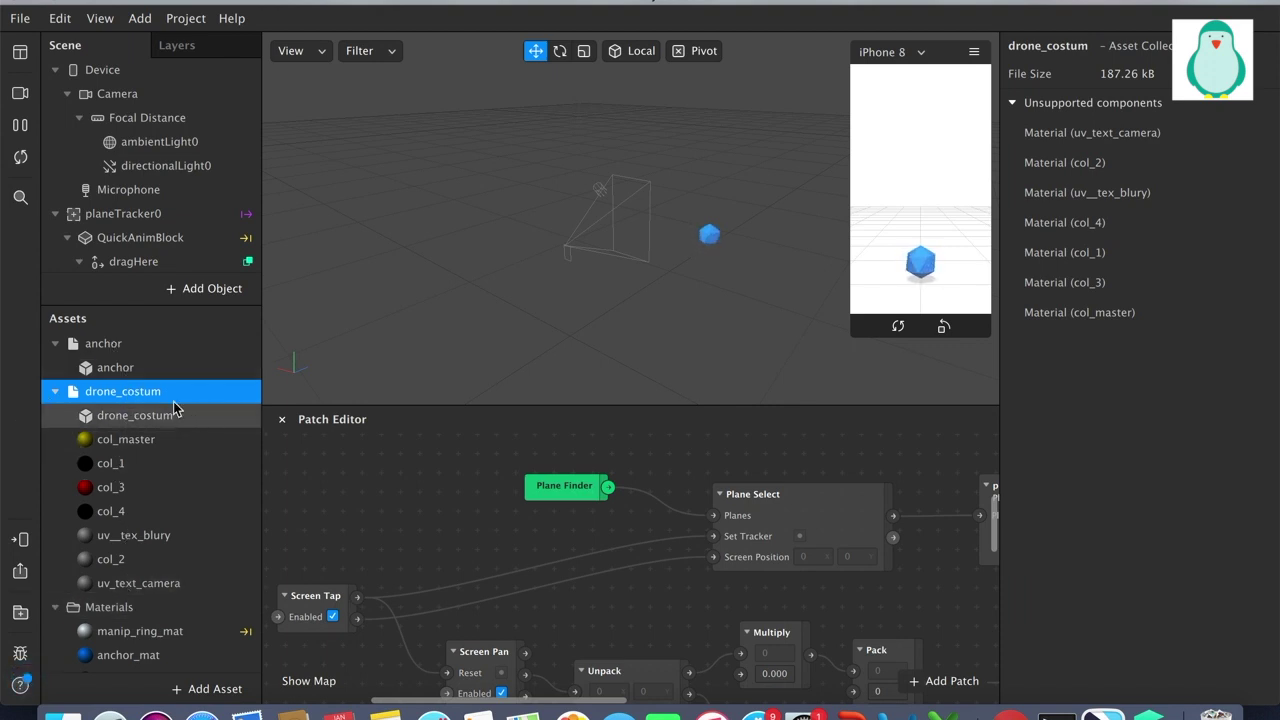
left_click(137, 608)
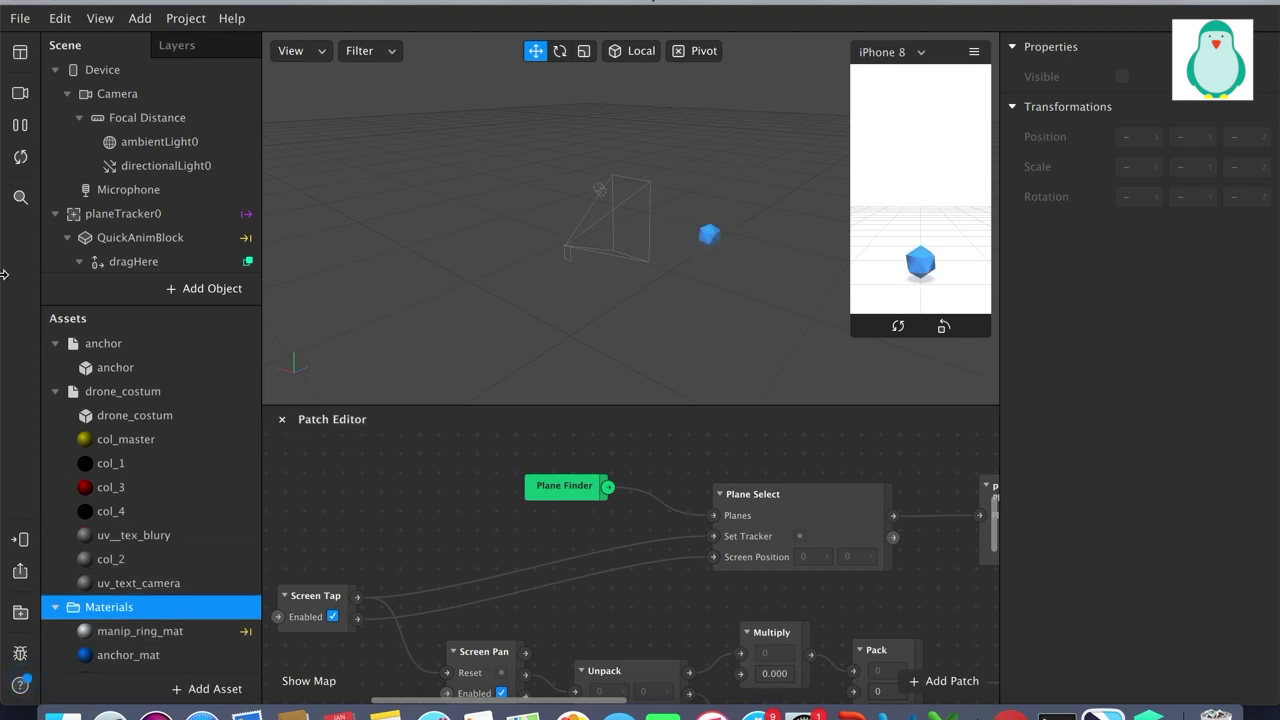
Open the Console and keep the Patch Editor shown alongside it
left_click(105, 20)
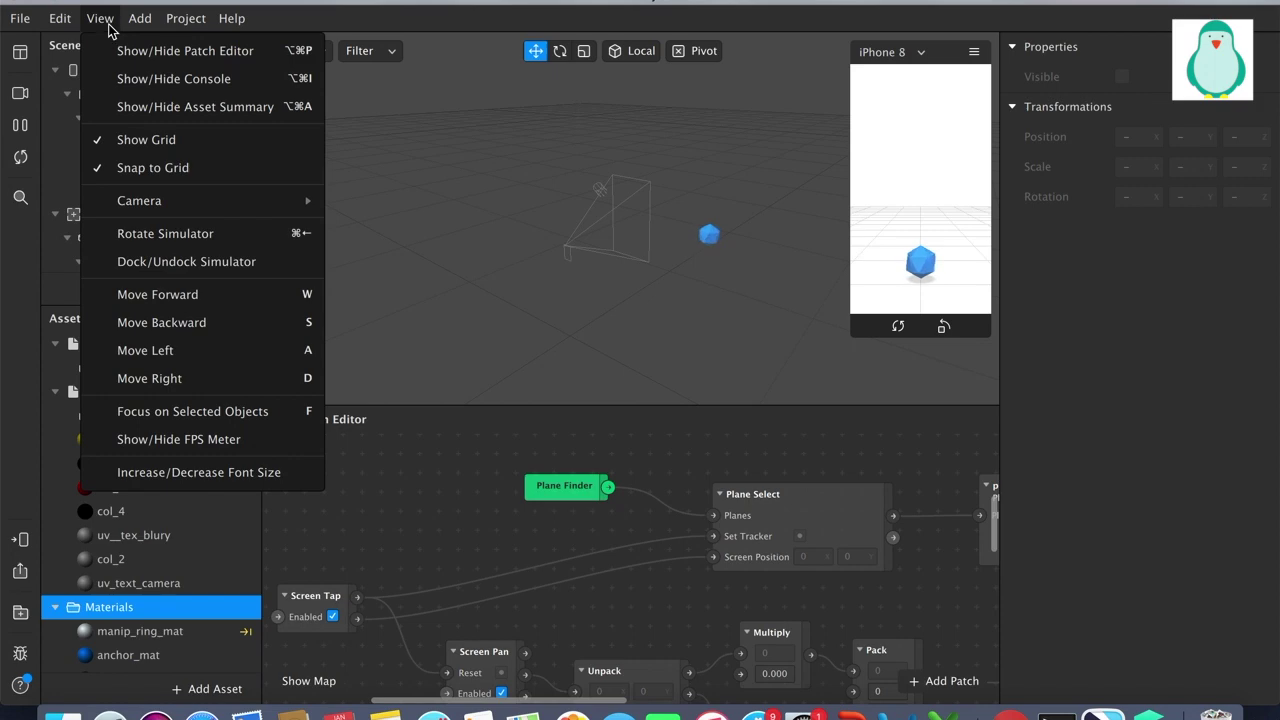
left_click(112, 50)
left_click(103, 20)
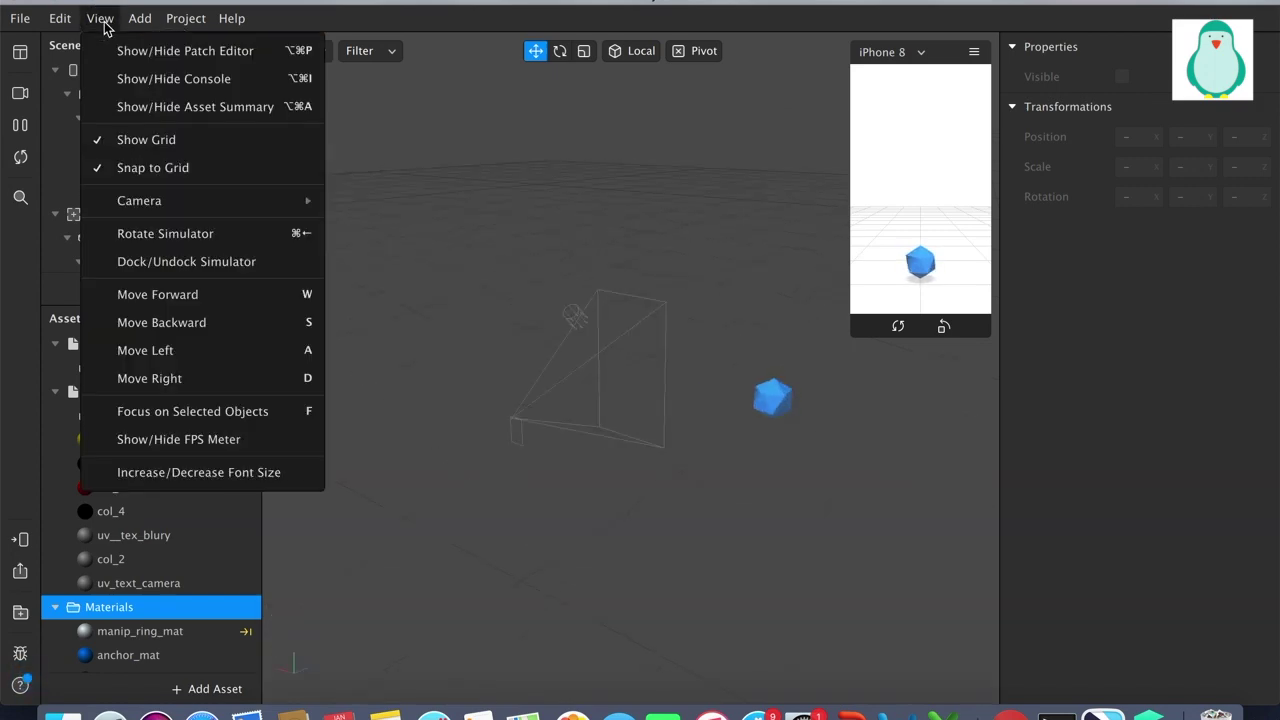
left_click(150, 79)
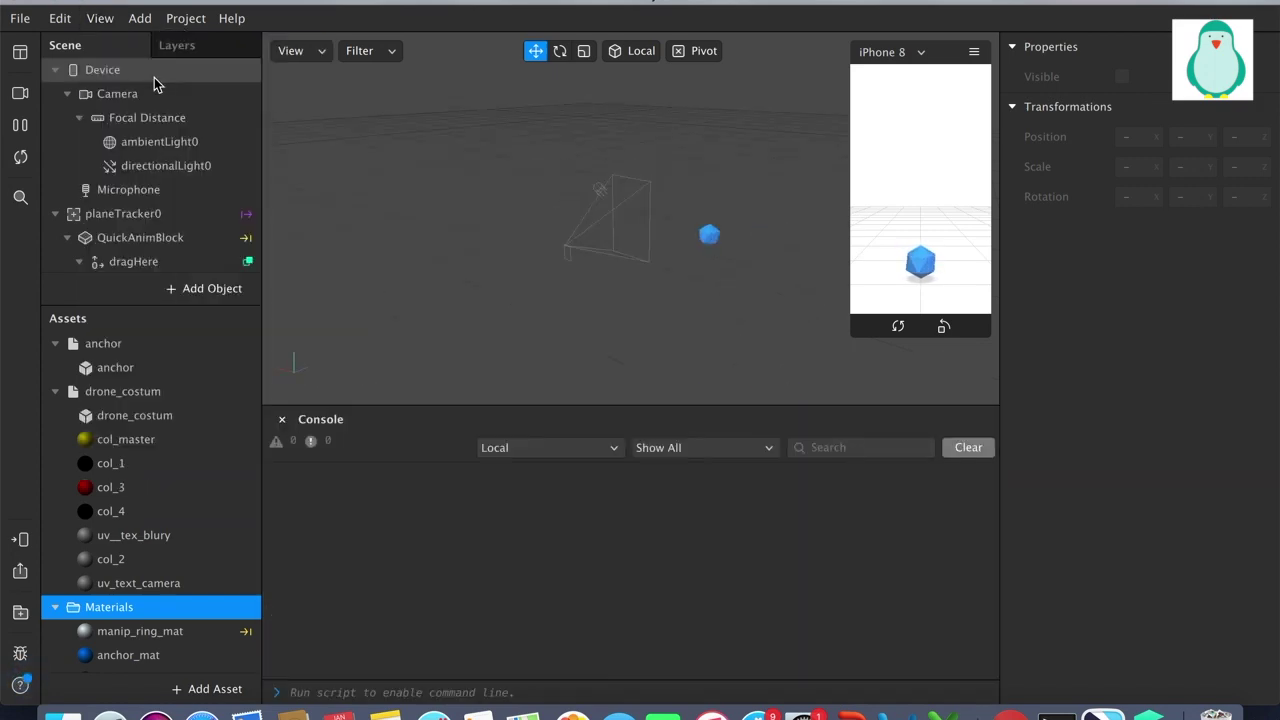
left_click(103, 18)
left_click(118, 50)
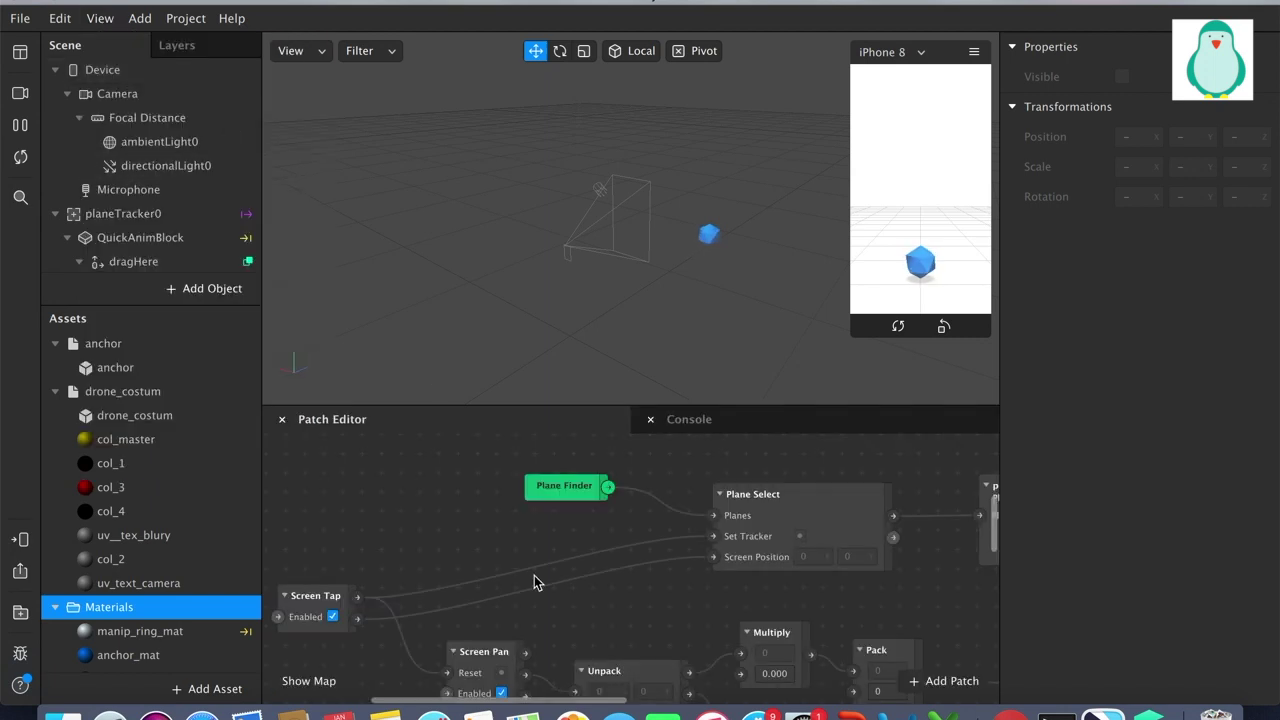
Enlarge the Patch Editor area and examine the patch graph from the screen gestures through to the QuickAnimBlock output patches
left_click_drag(450, 699, 688, 697)
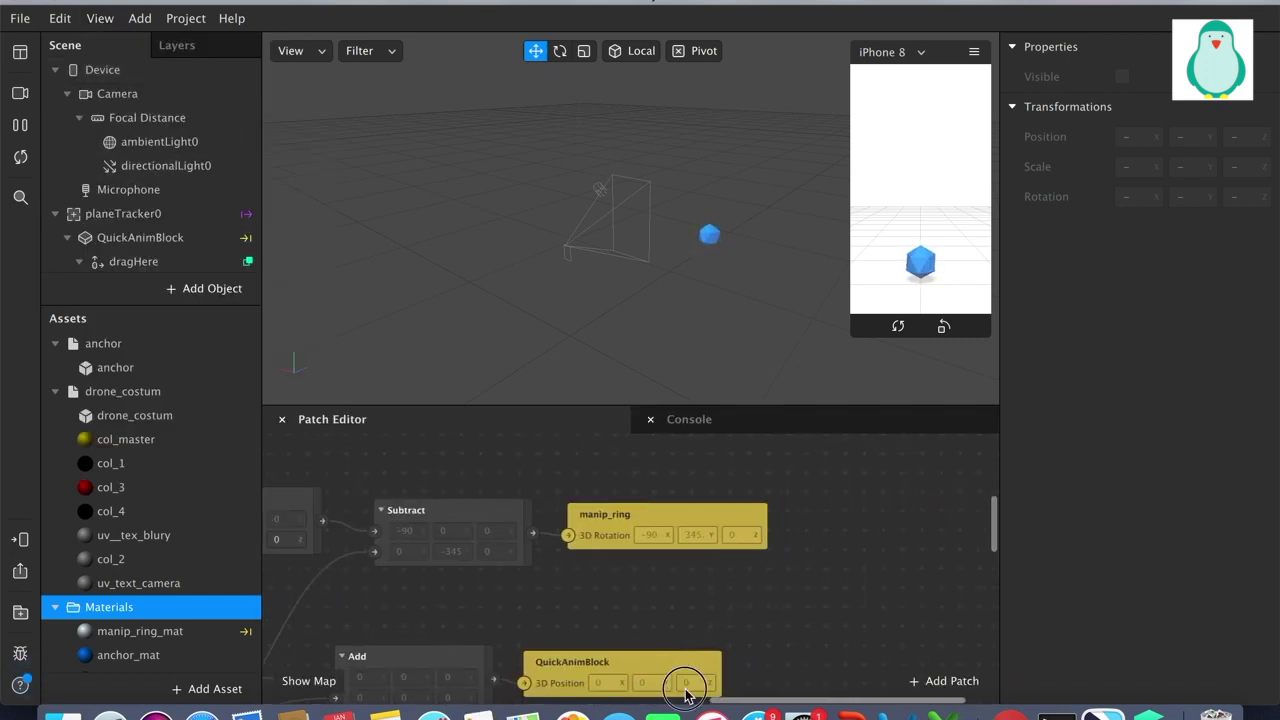
scroll(603, 607, "left", 10)
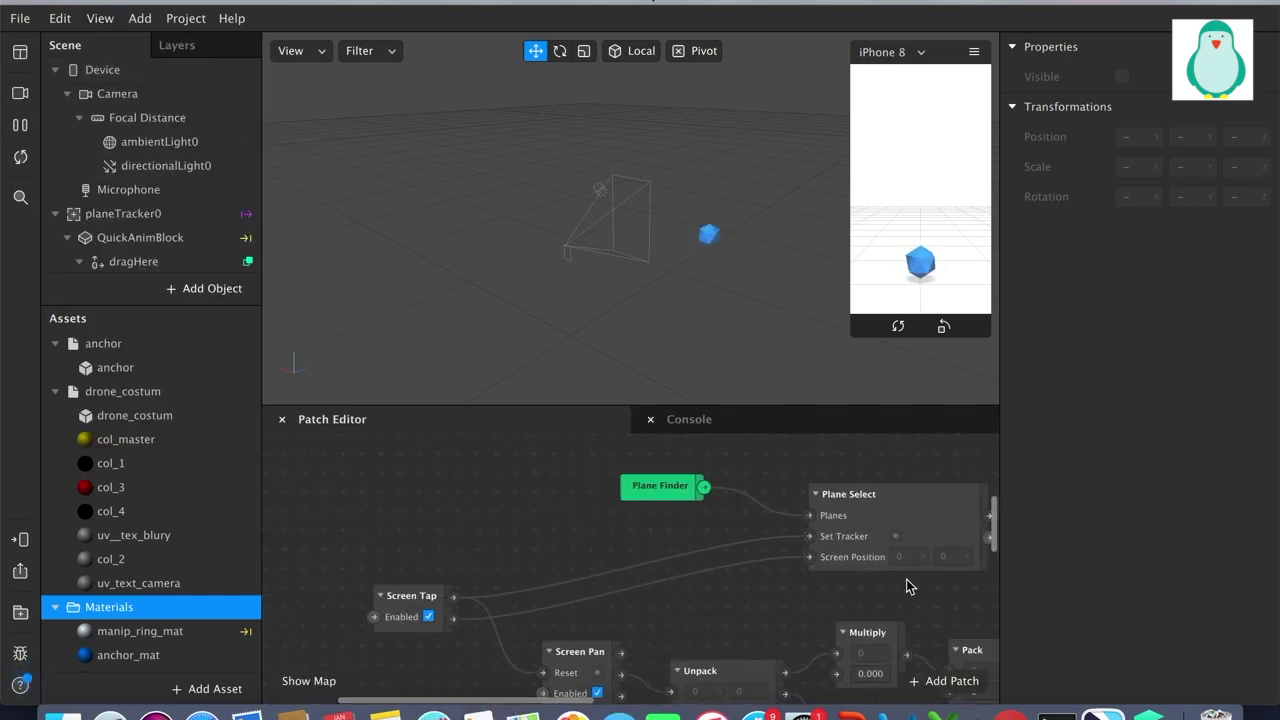
left_click_drag(994, 516, 989, 563)
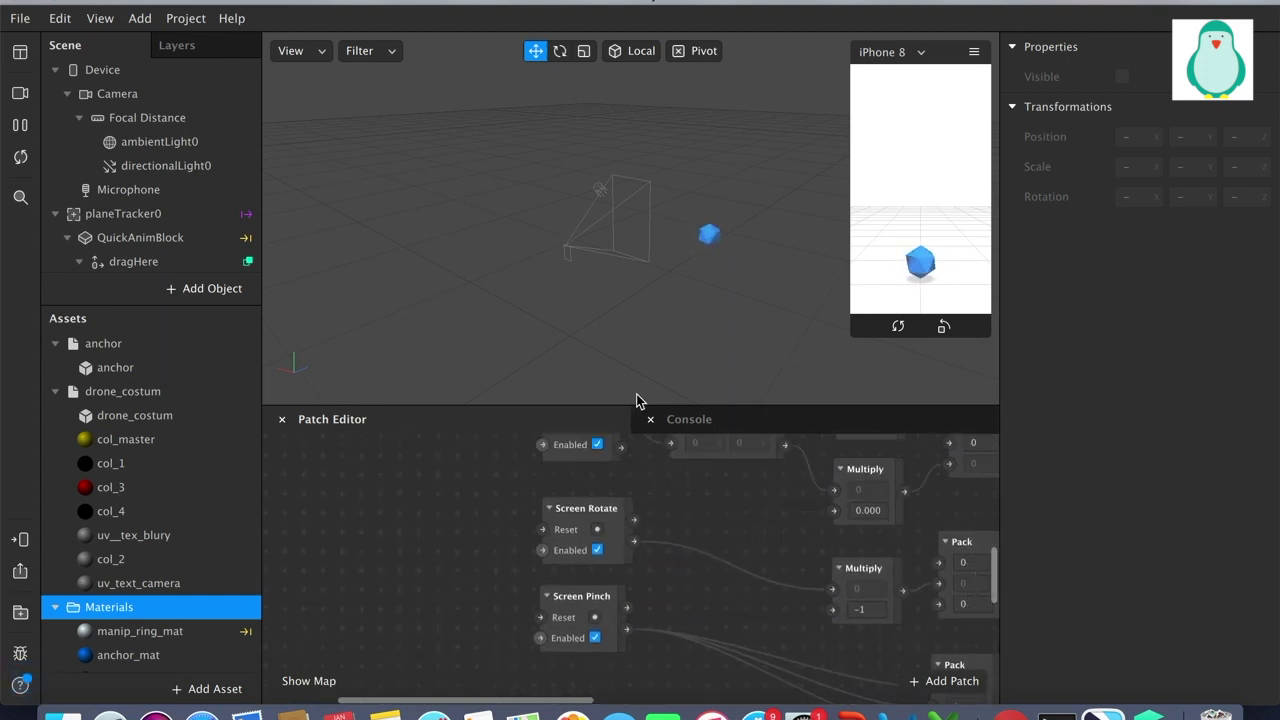
left_click_drag(631, 403, 606, 349)
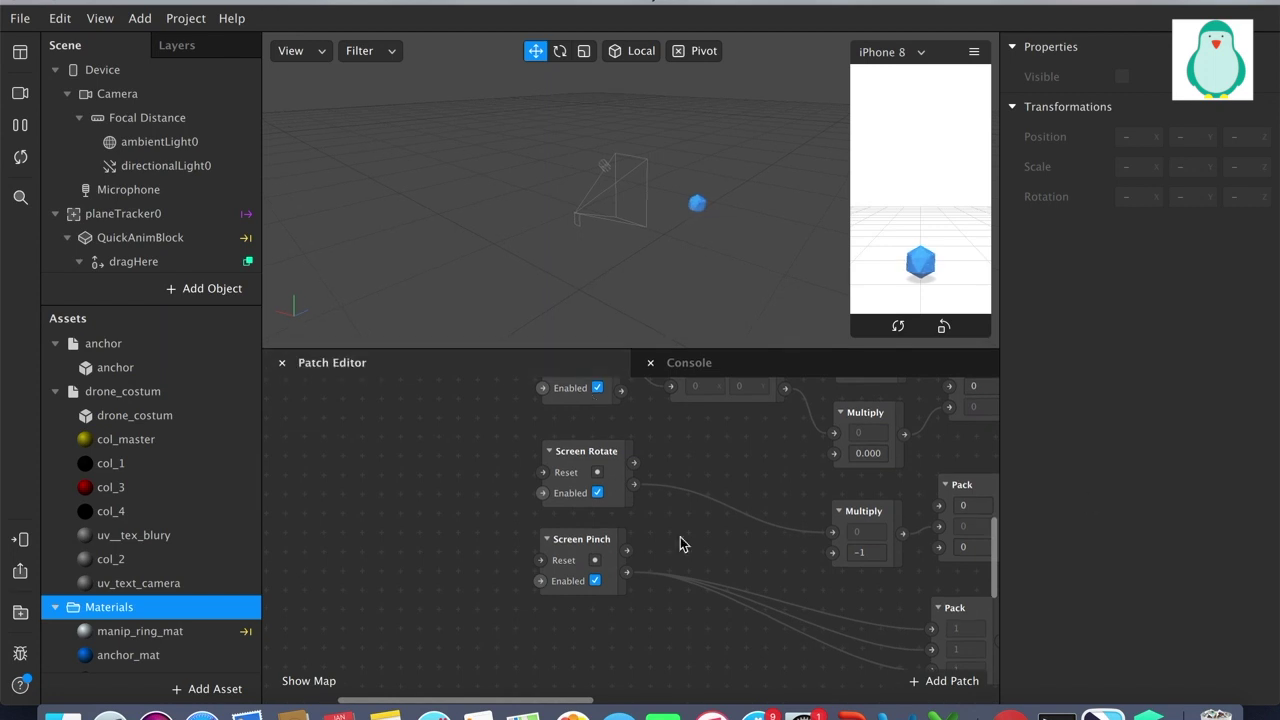
left_click_drag(998, 476, 1039, 479)
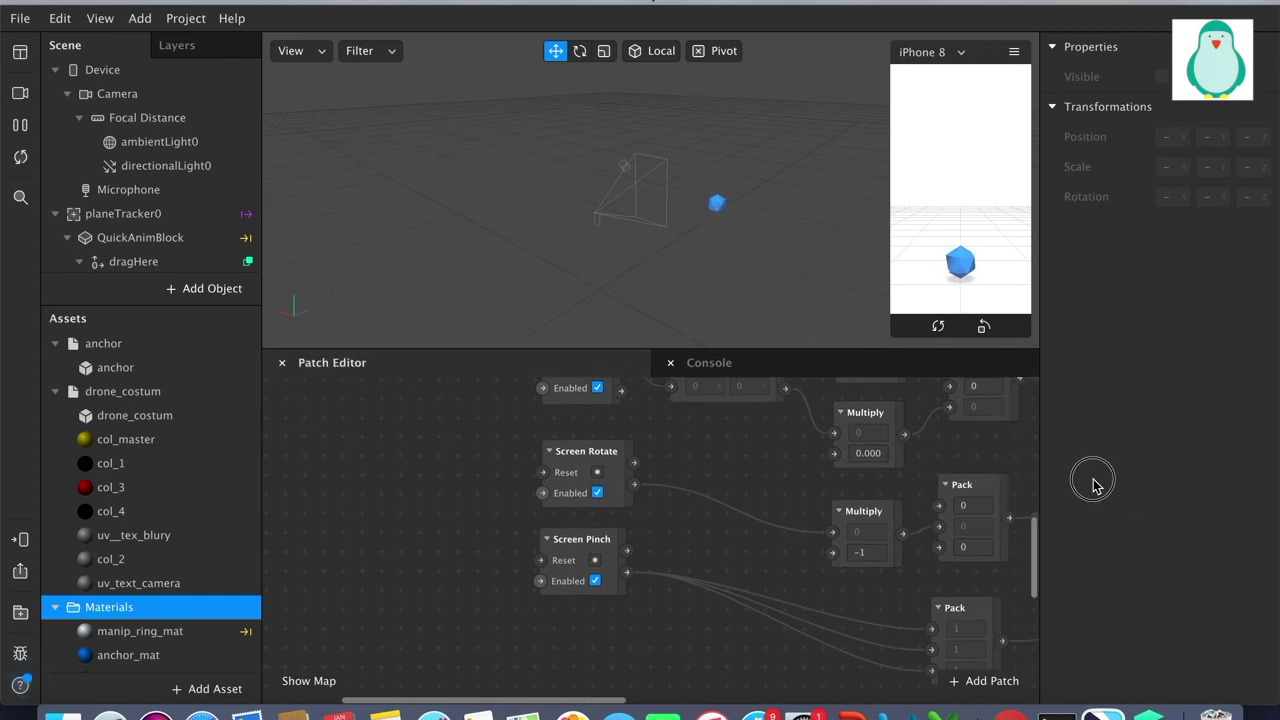
left_click_drag(614, 698, 940, 672)
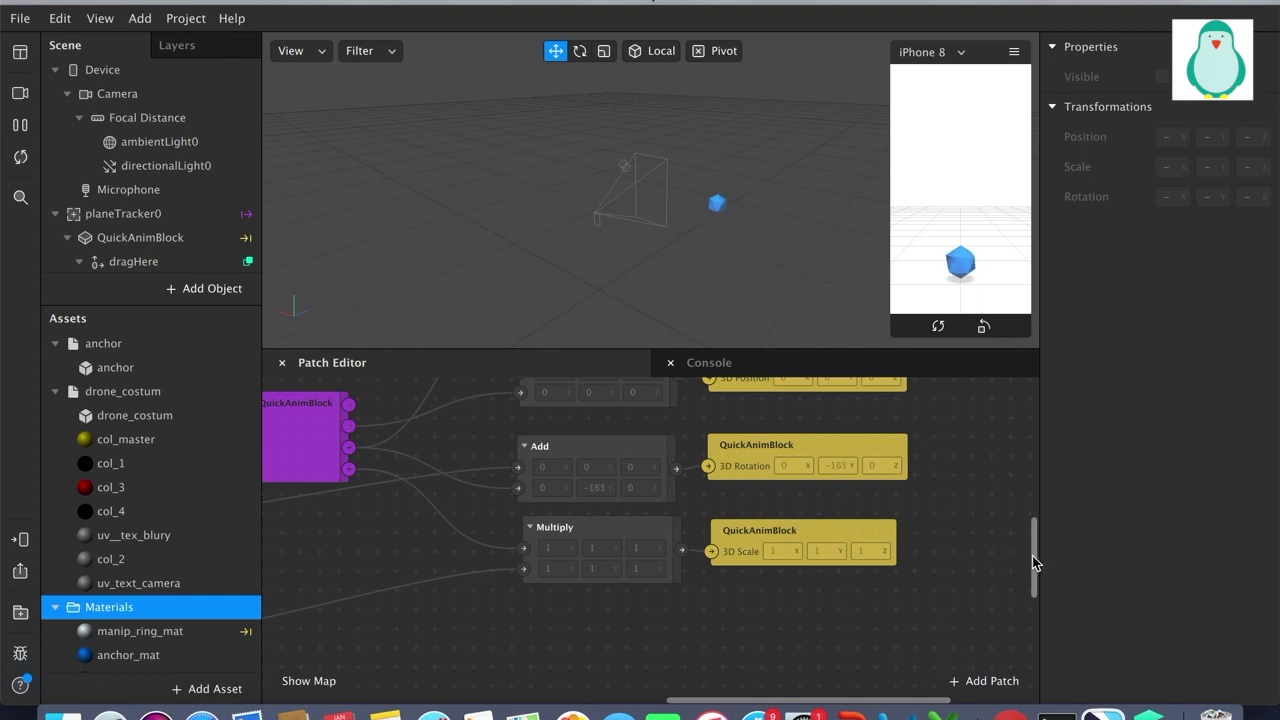
left_click_drag(1035, 563, 1009, 523)
left_click(718, 205)
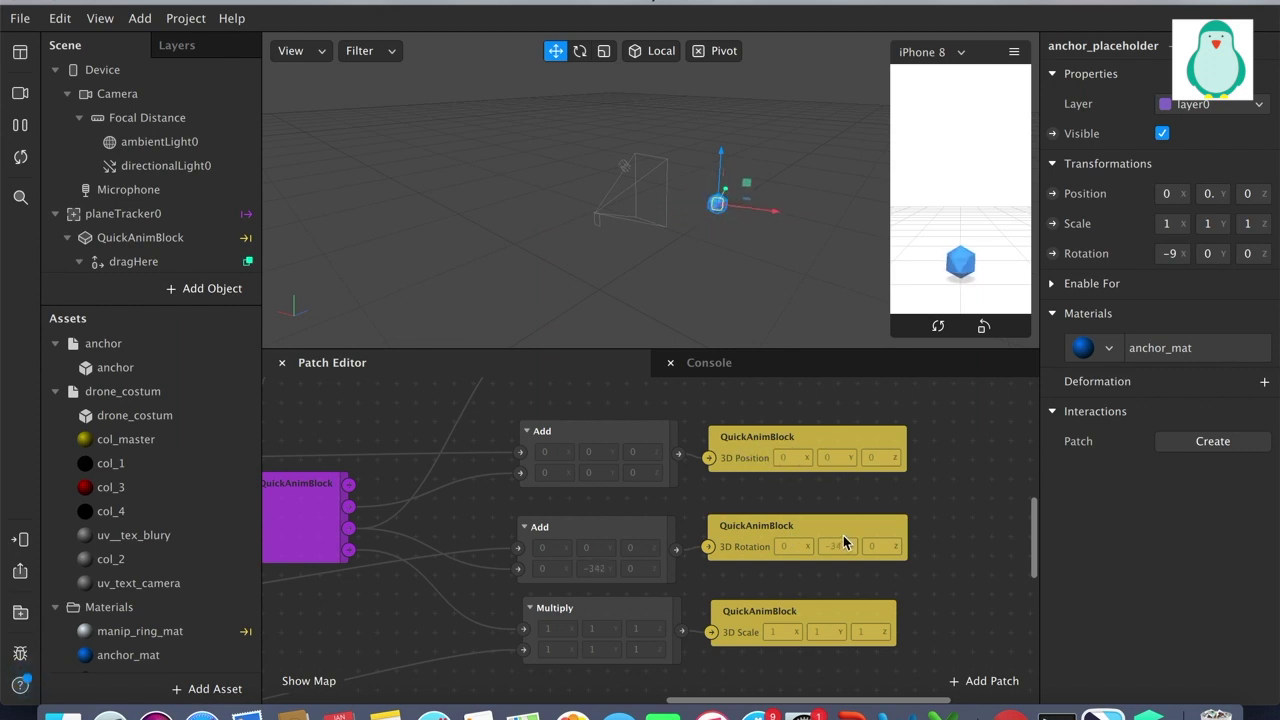
left_click(1053, 254)
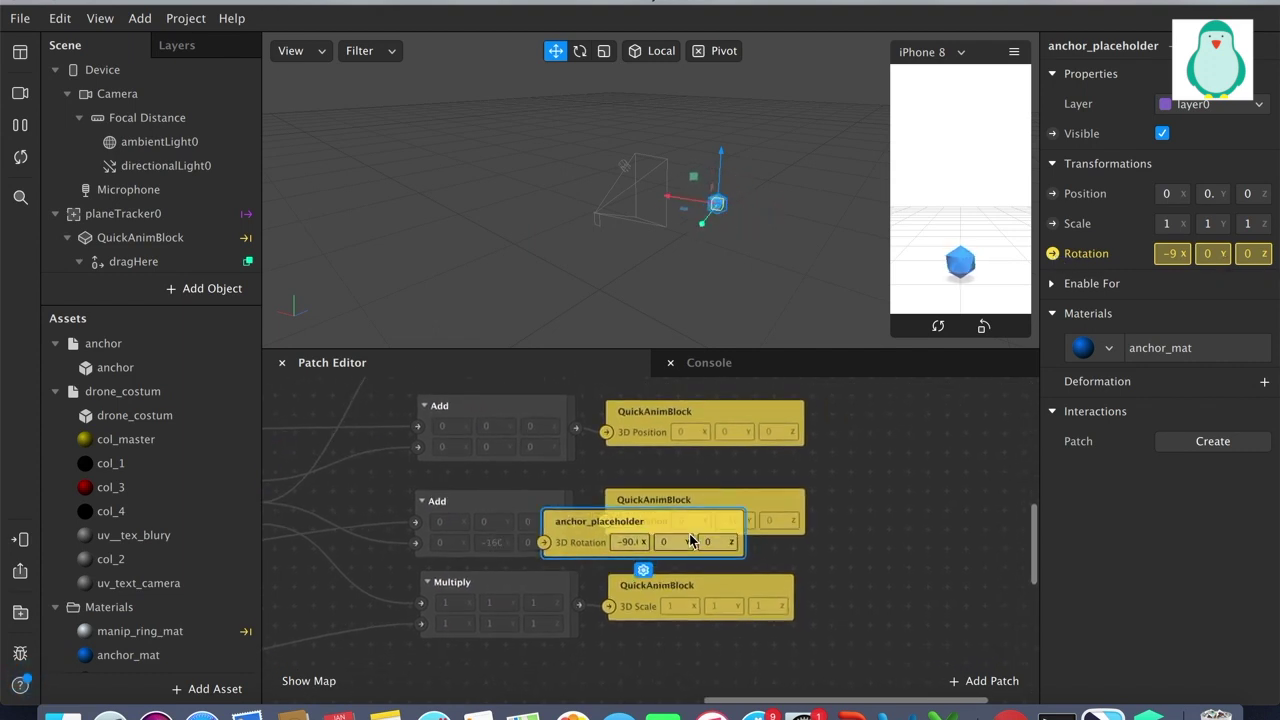
key("BackSpace")
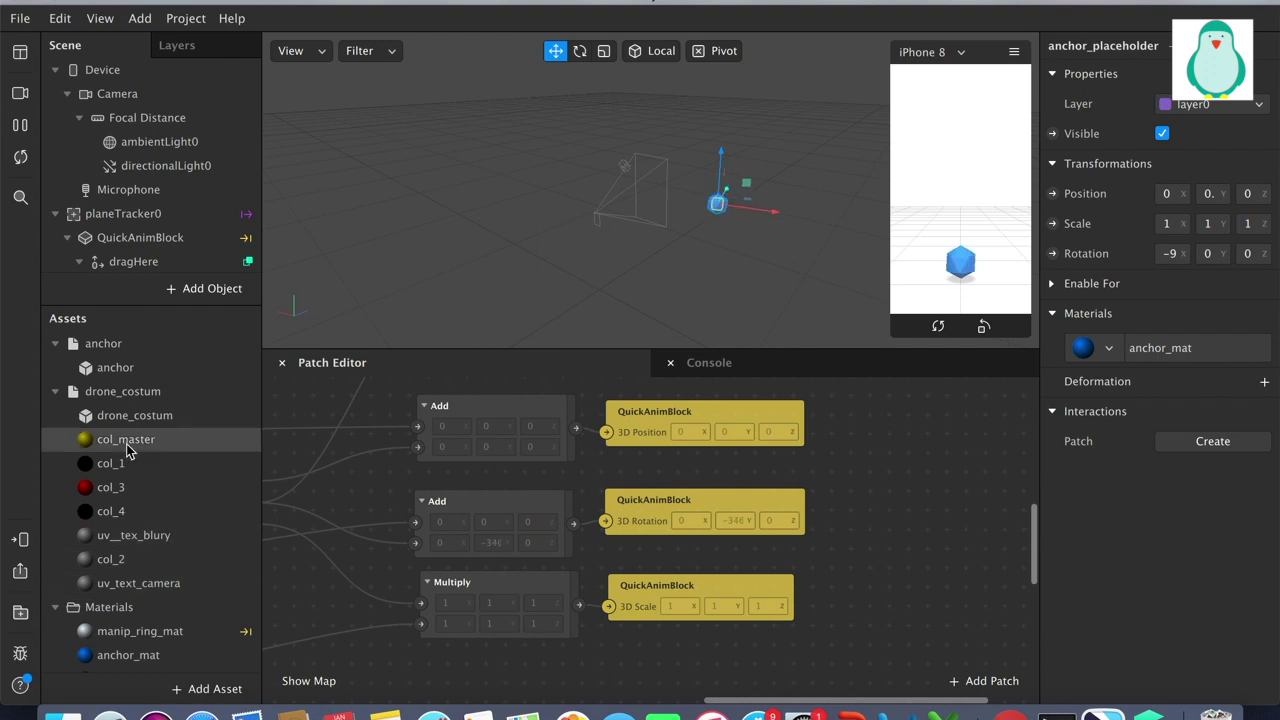
Add the imported drone_costum 3D object to the scene
left_click(154, 416)
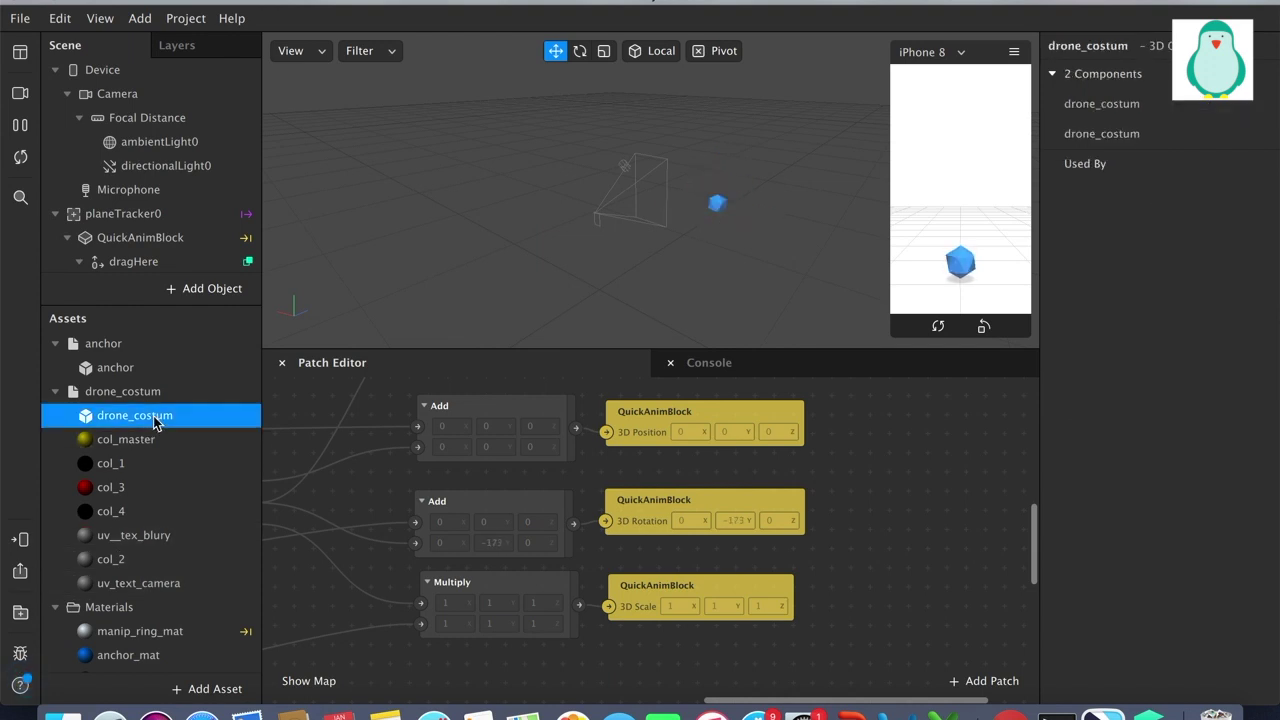
left_click(145, 393)
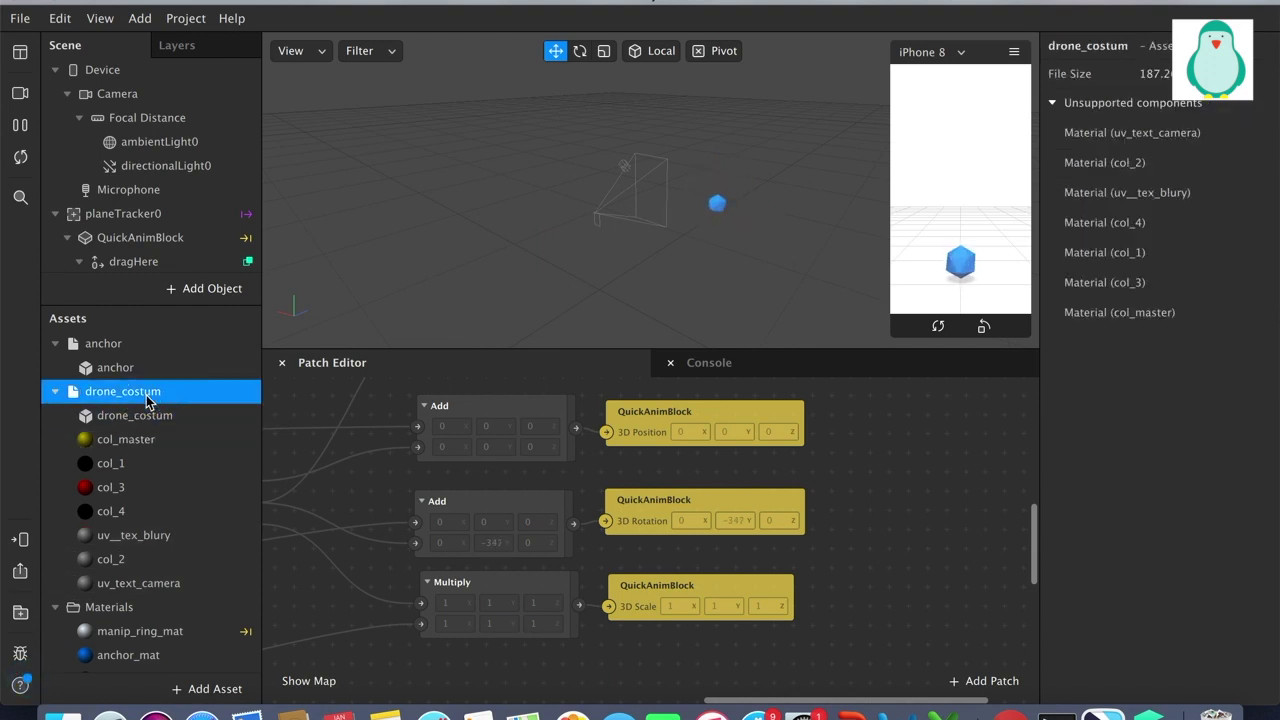
left_click(148, 416)
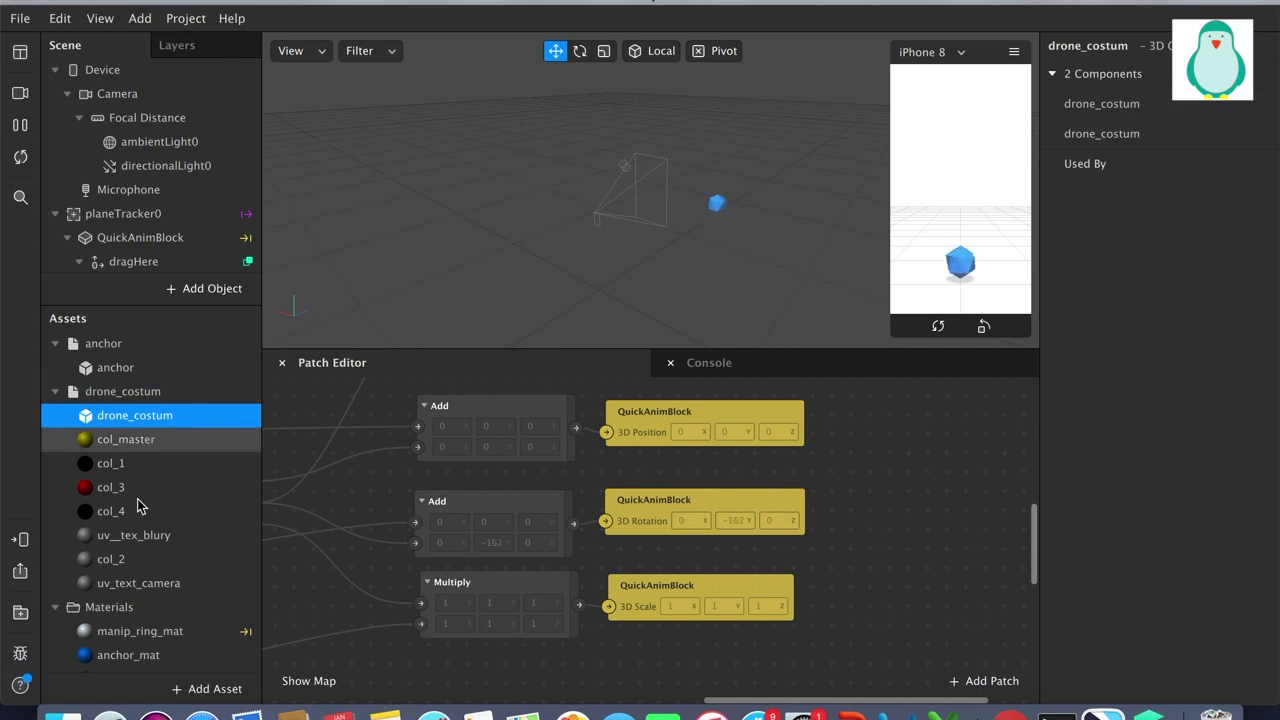
left_click(142, 391)
left_click_drag(148, 415, 668, 257)
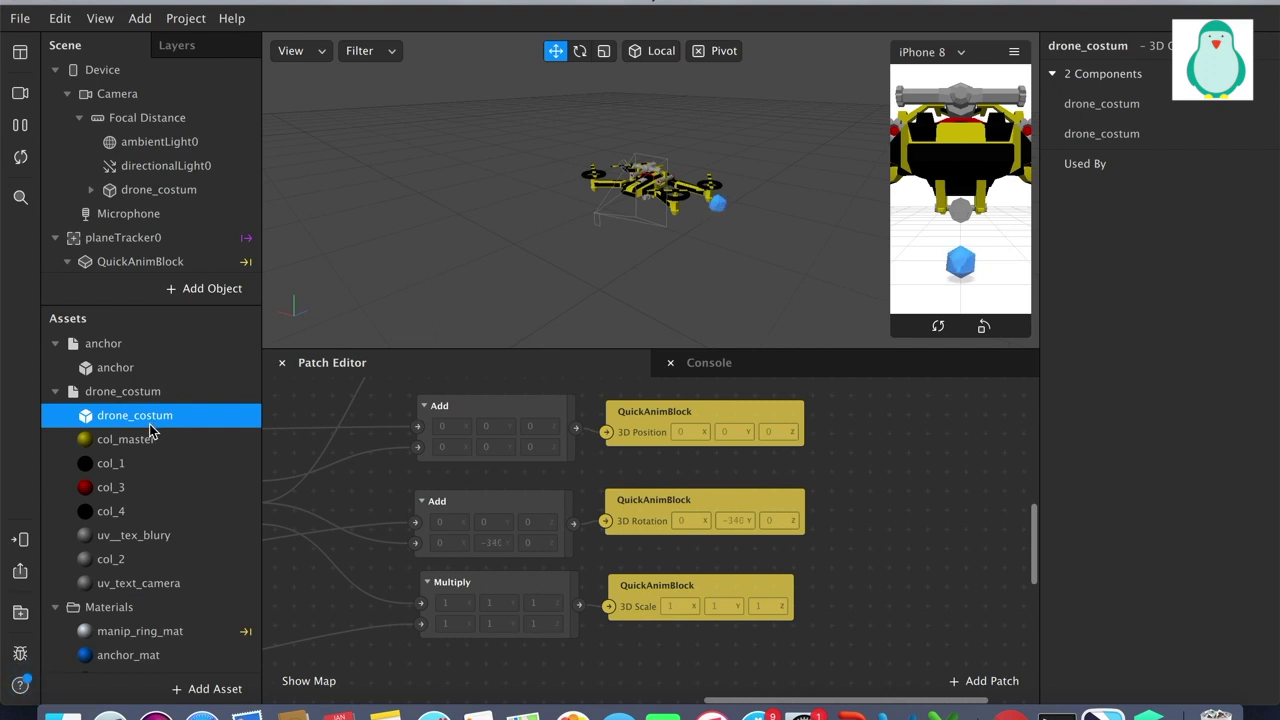
Create a 3D Rotation patch for the drone_costum mesh and place it beside the QuickAnimBlock patches
left_click(668, 190)
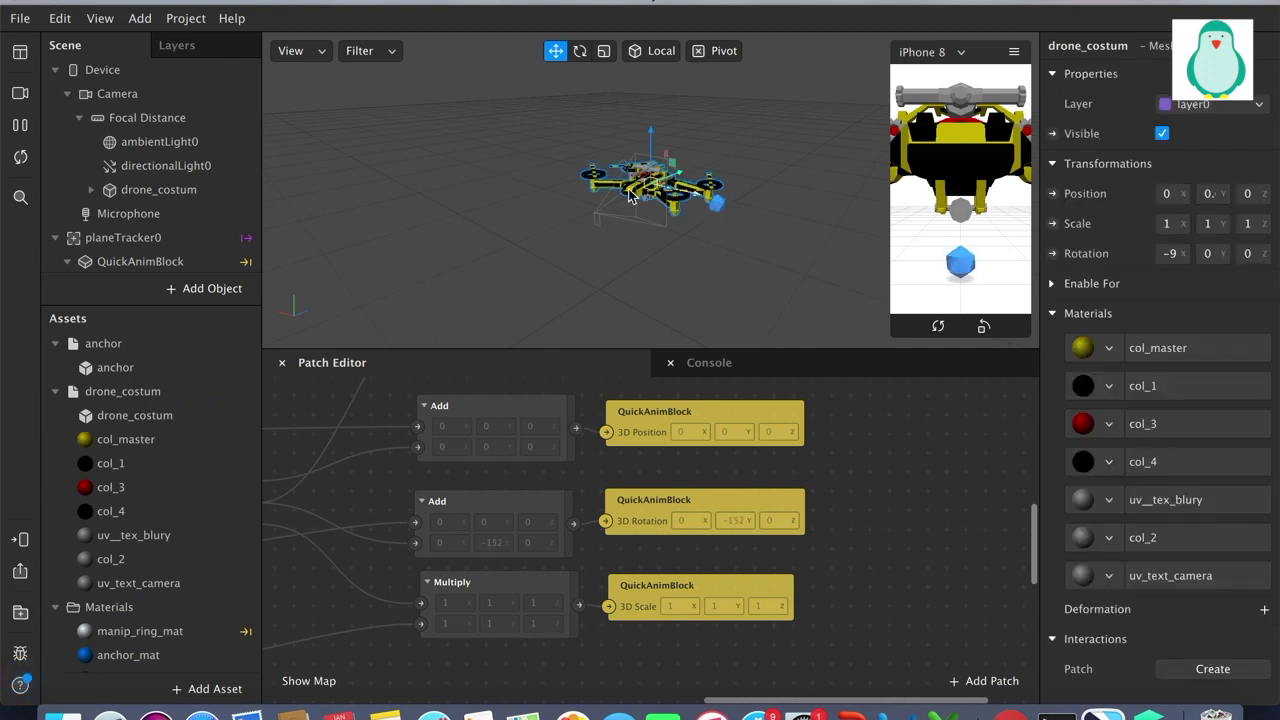
left_click(1174, 253)
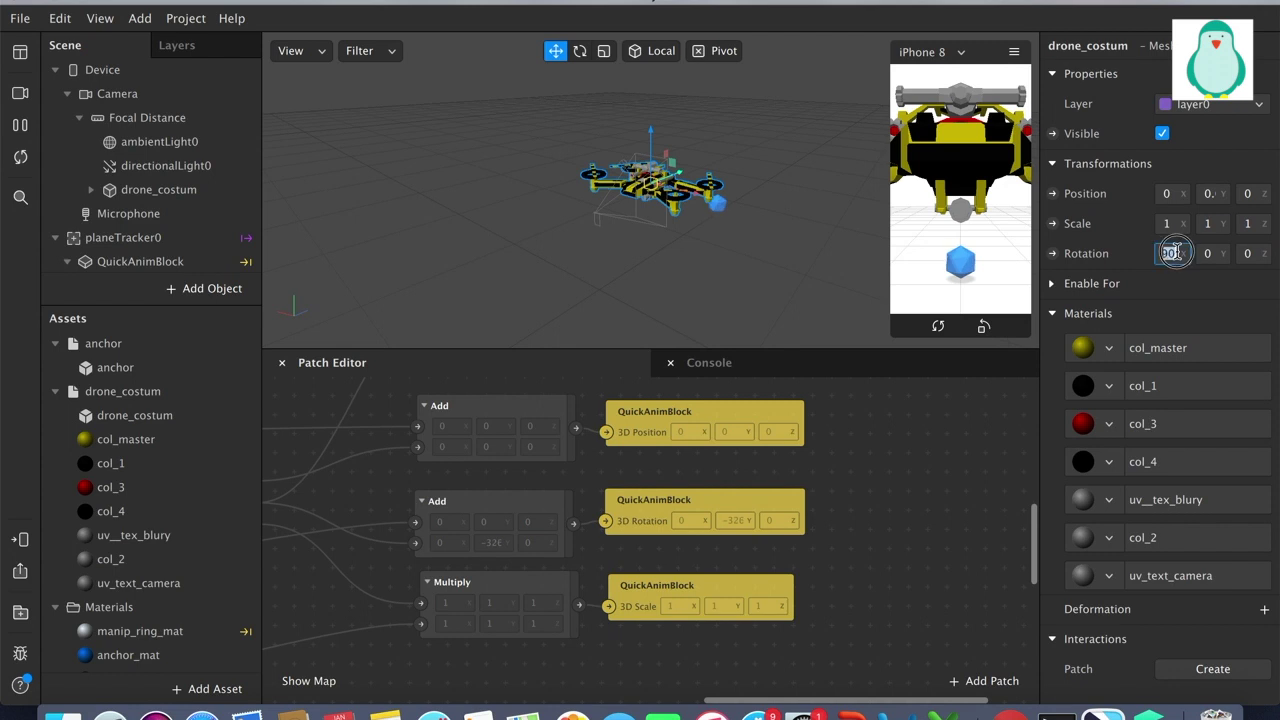
type("30")
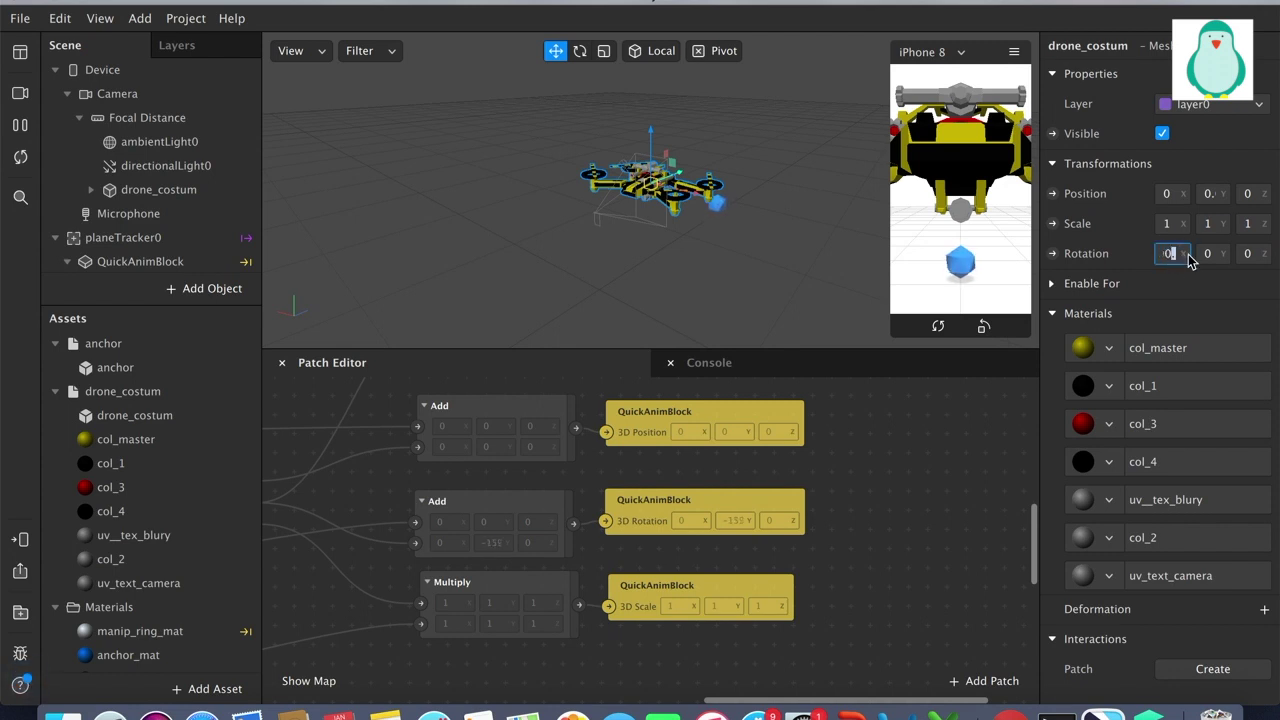
left_click(1054, 255)
left_click_drag(755, 555, 896, 484)
Replace the QuickAnimBlock 3D Rotation patch with the drone_costum rotation patch, connecting the middle Add patch's output to it
left_click(667, 416)
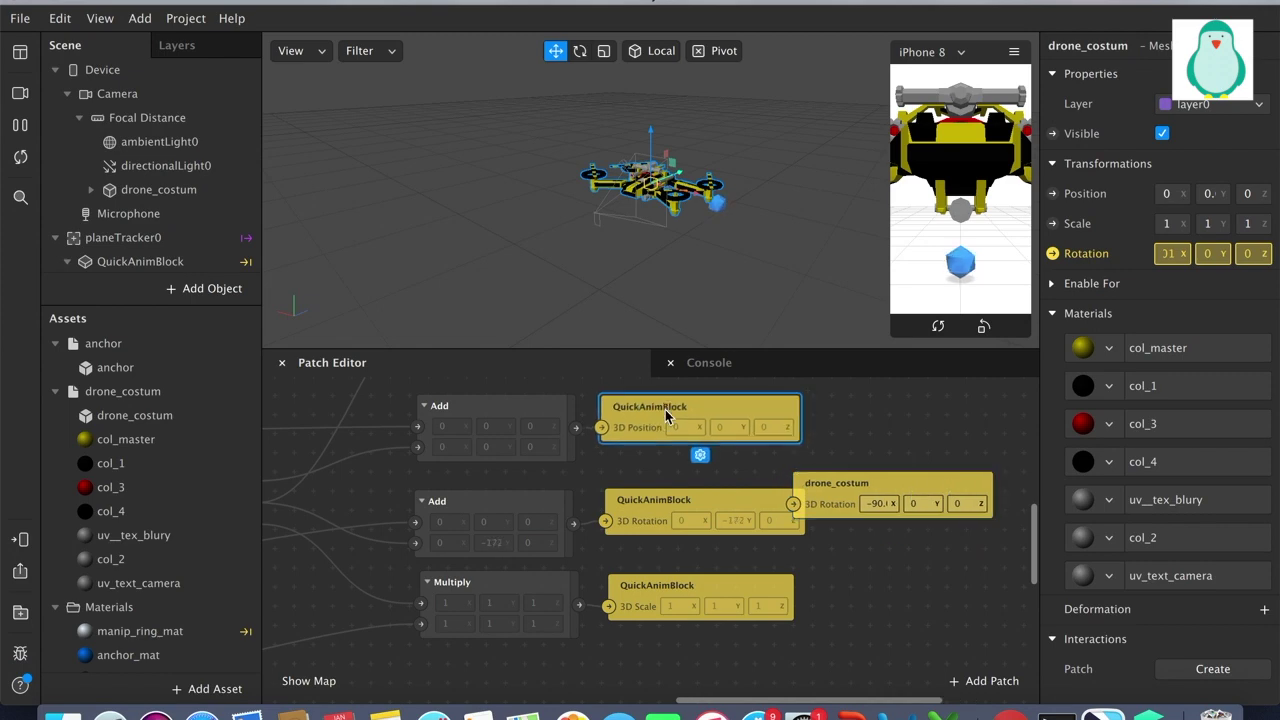
left_click(655, 520)
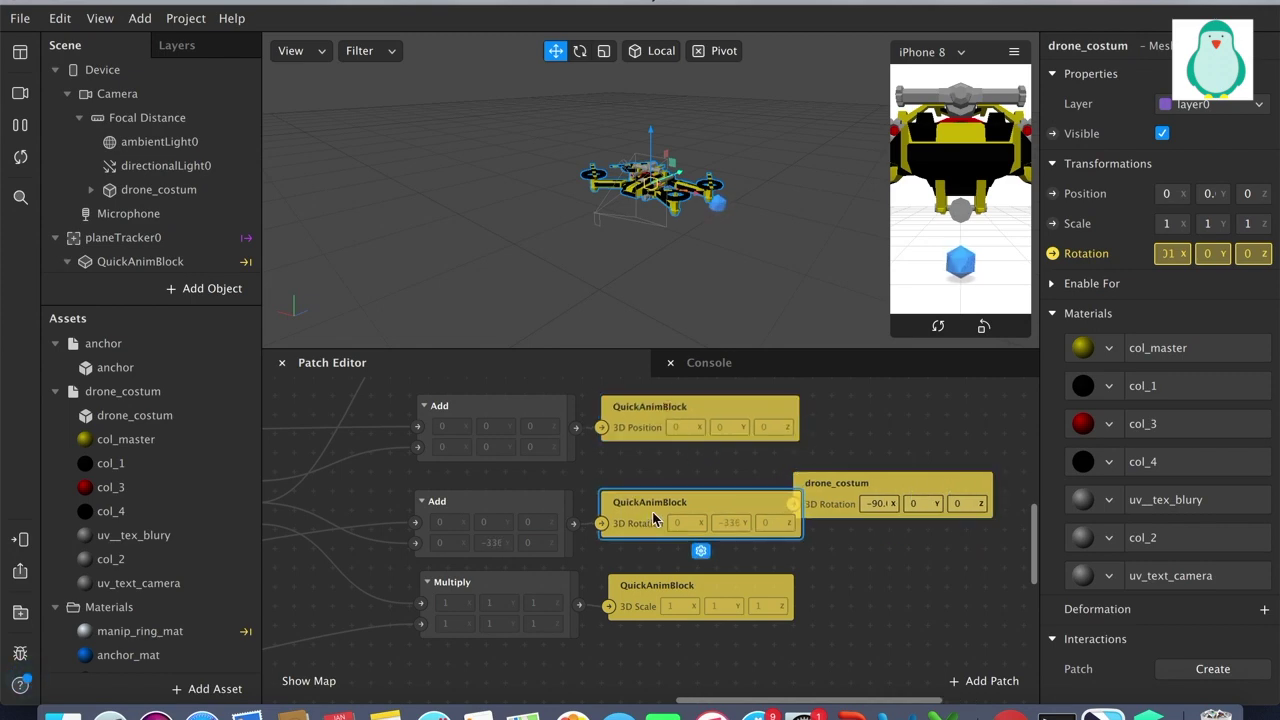
key("Delete")
left_click_drag(853, 490, 700, 509)
left_click_drag(573, 523, 640, 523)
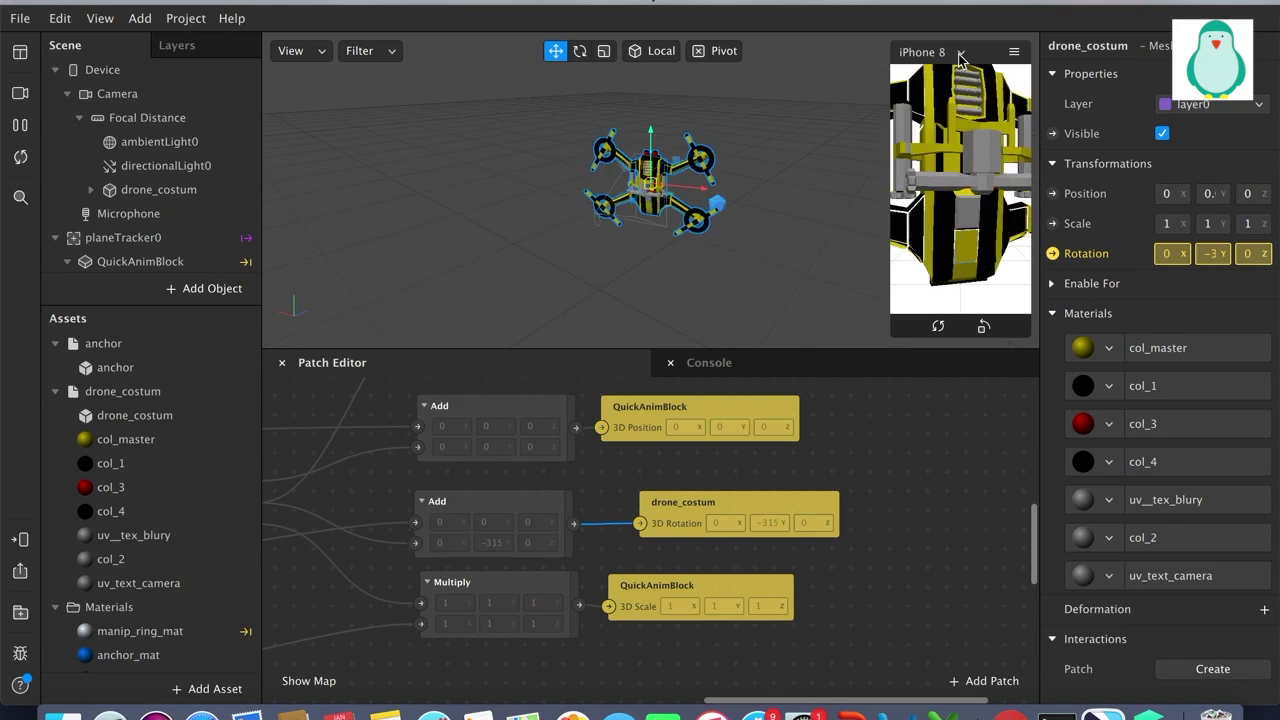
Set the simulator's preview device to the Android phone Google Pixel 2
left_click(925, 52)
mouse_move(963, 104)
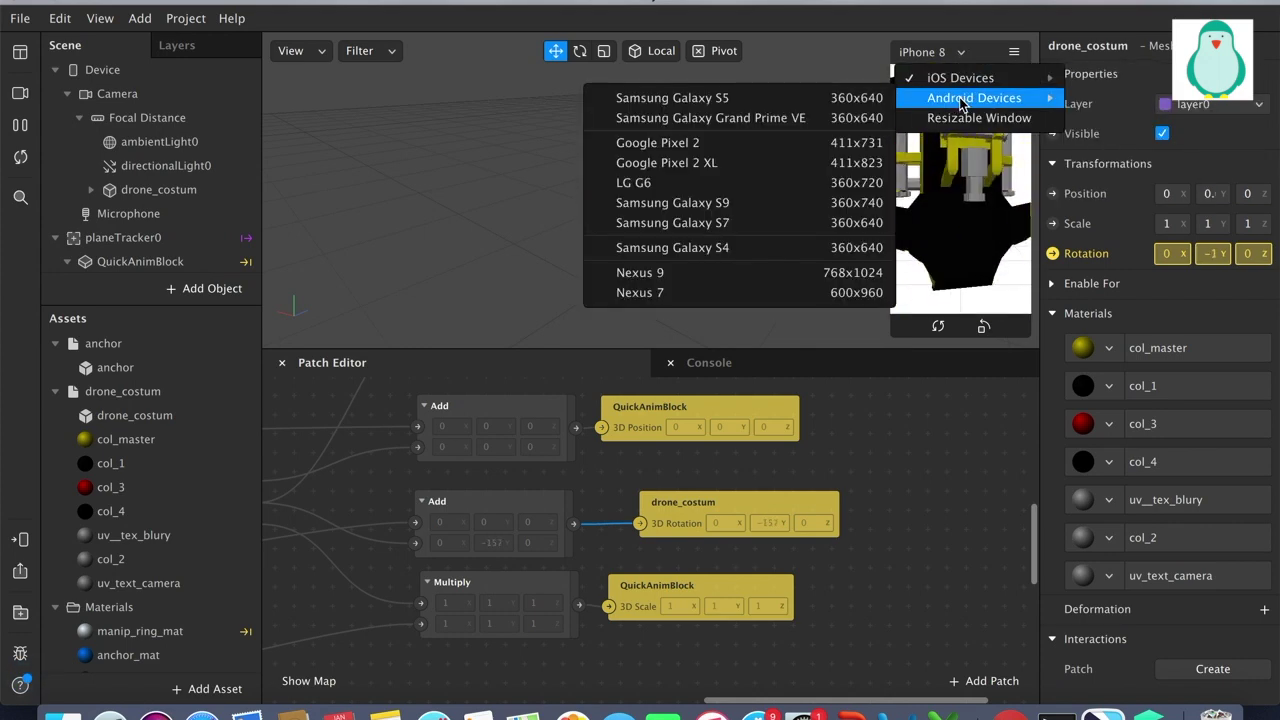
left_click(700, 143)
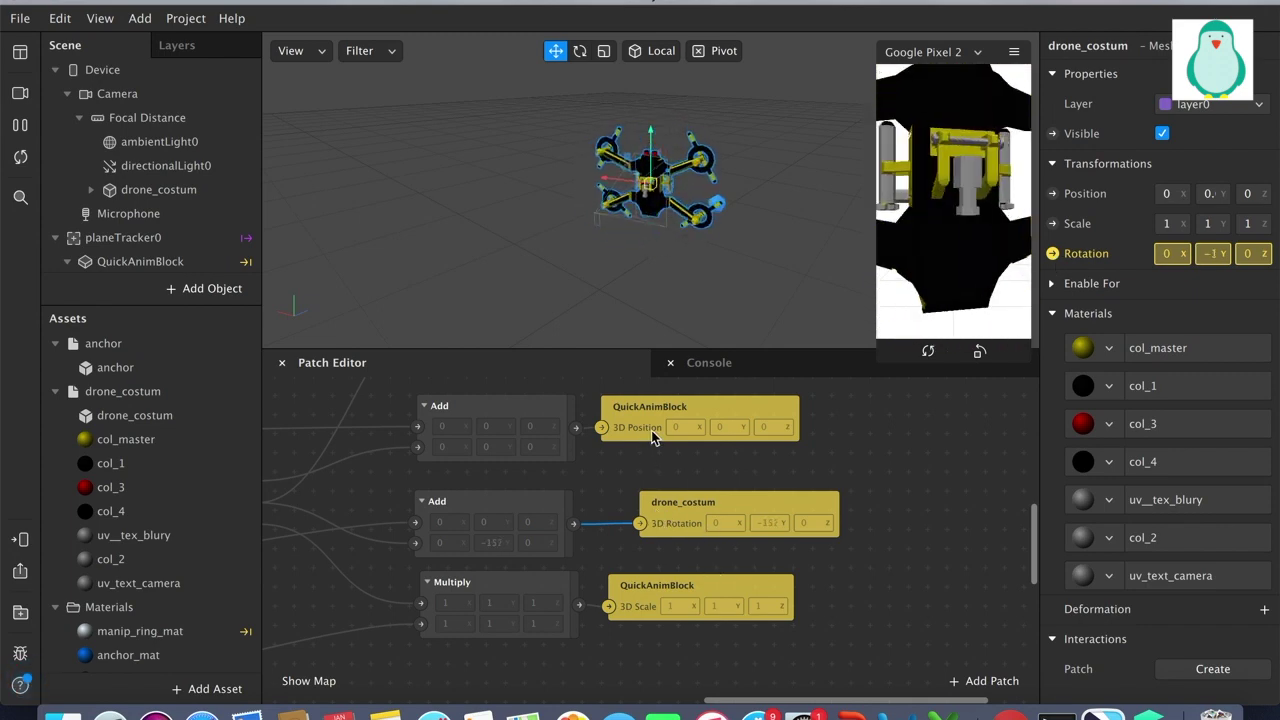
Nudge the QuickAnimBlock 3D Scale patch closer to Multiply and set the drone_costum's scale to 2 on X, Y and Z
left_click_drag(636, 612, 634, 604)
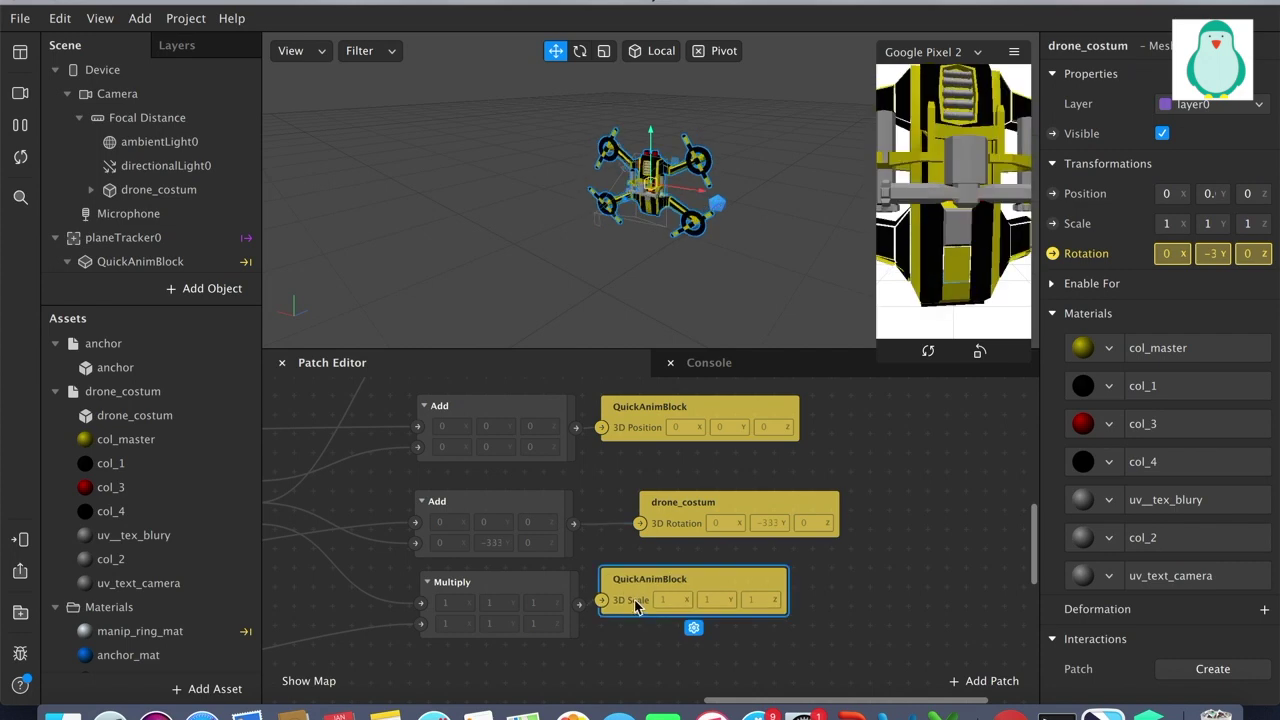
left_click(1168, 223)
type("2")
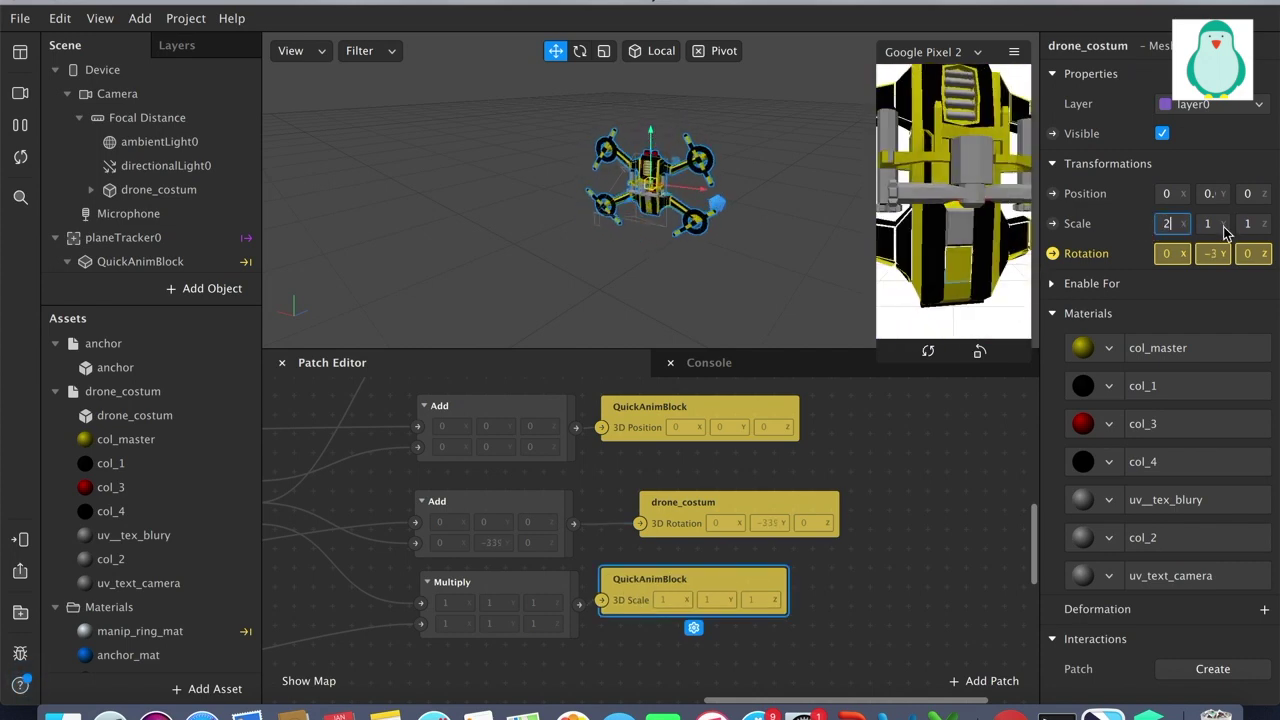
left_click(1210, 223)
type("4")
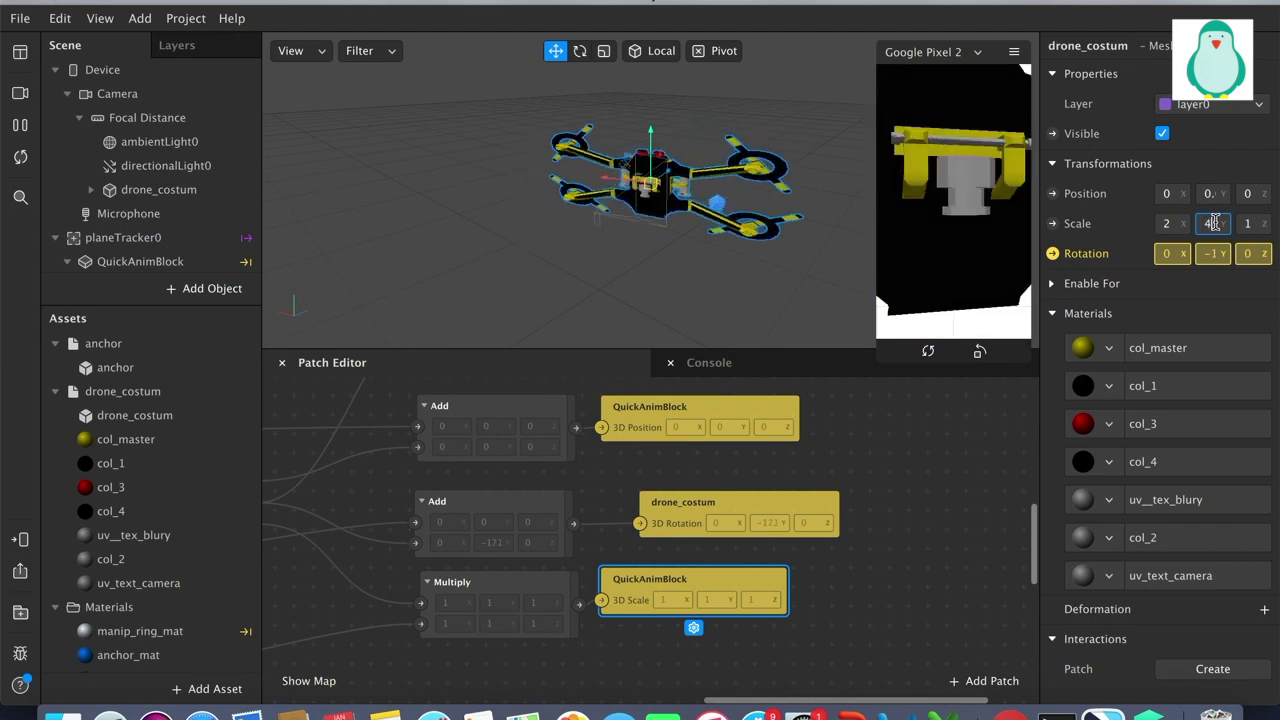
key("Return")
left_click(1252, 223)
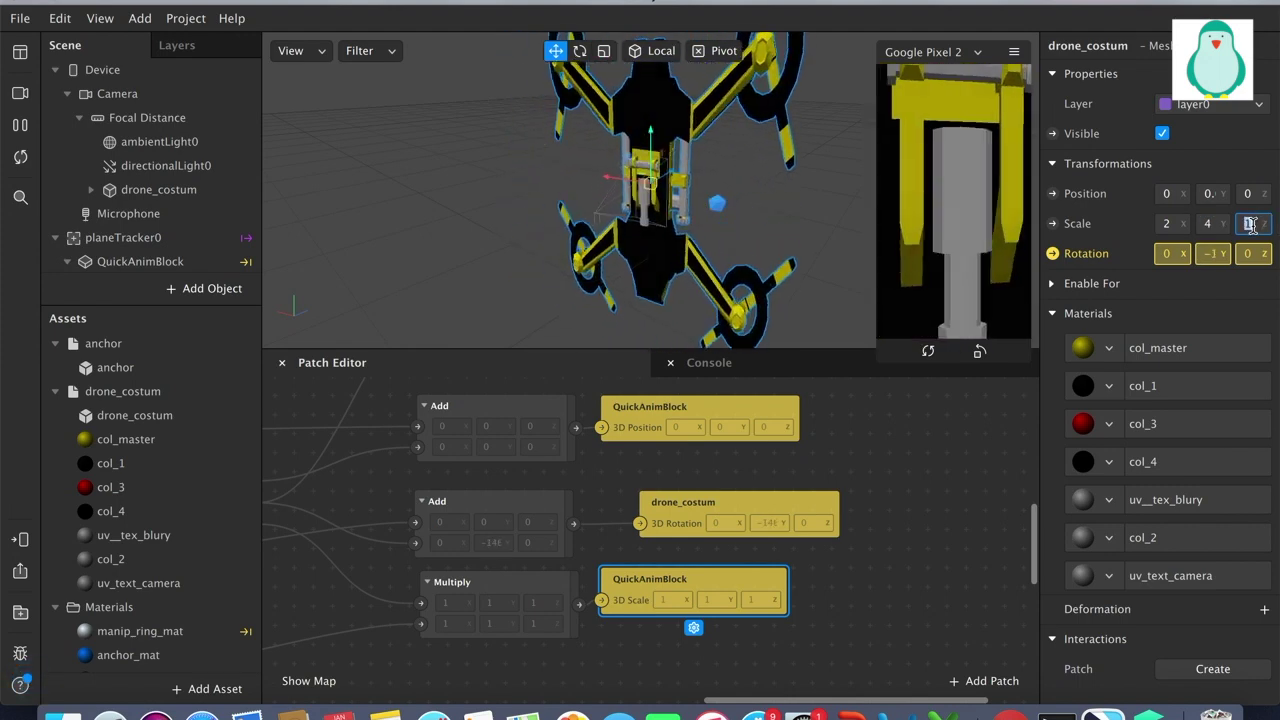
left_click(1209, 224)
type("2")
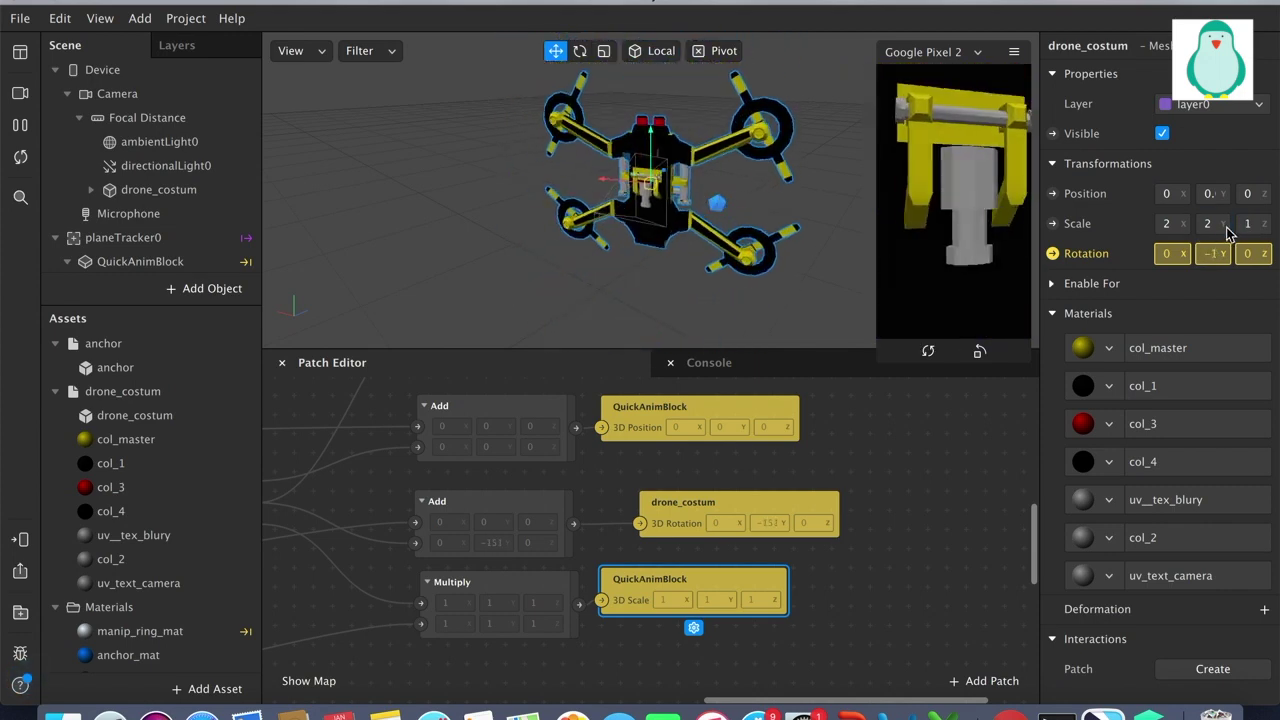
left_click(1250, 222)
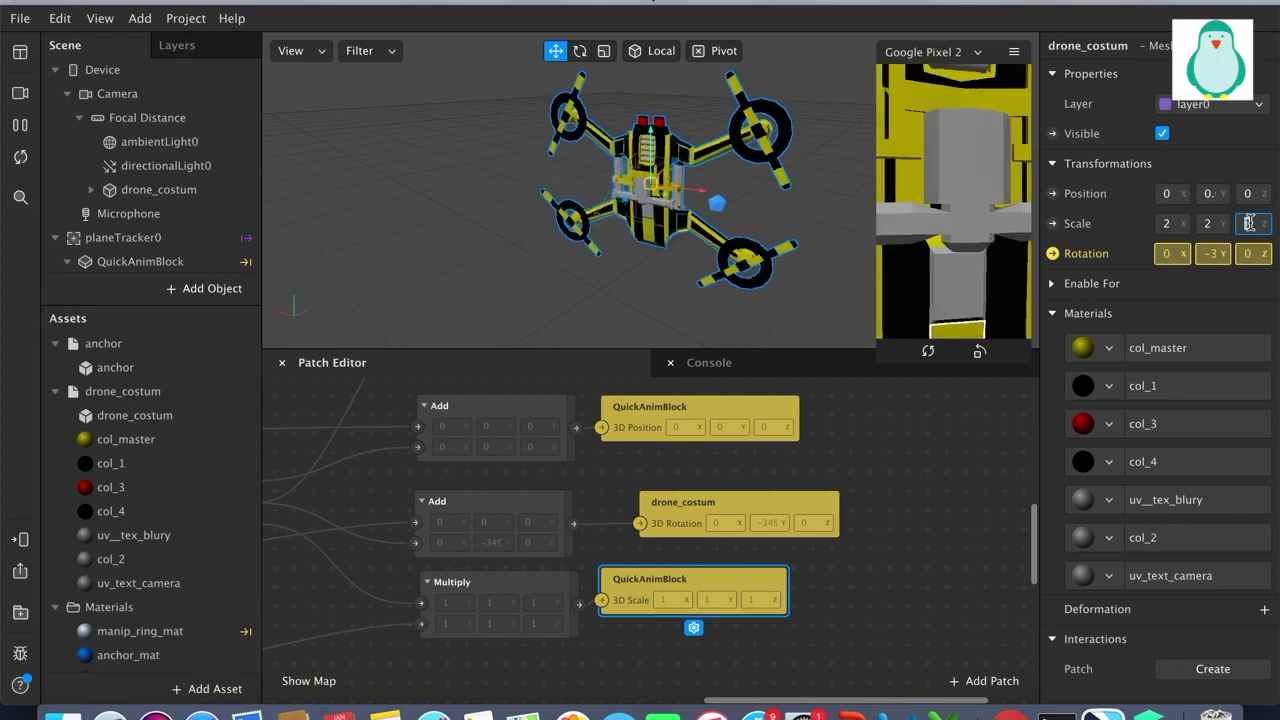
type("2")
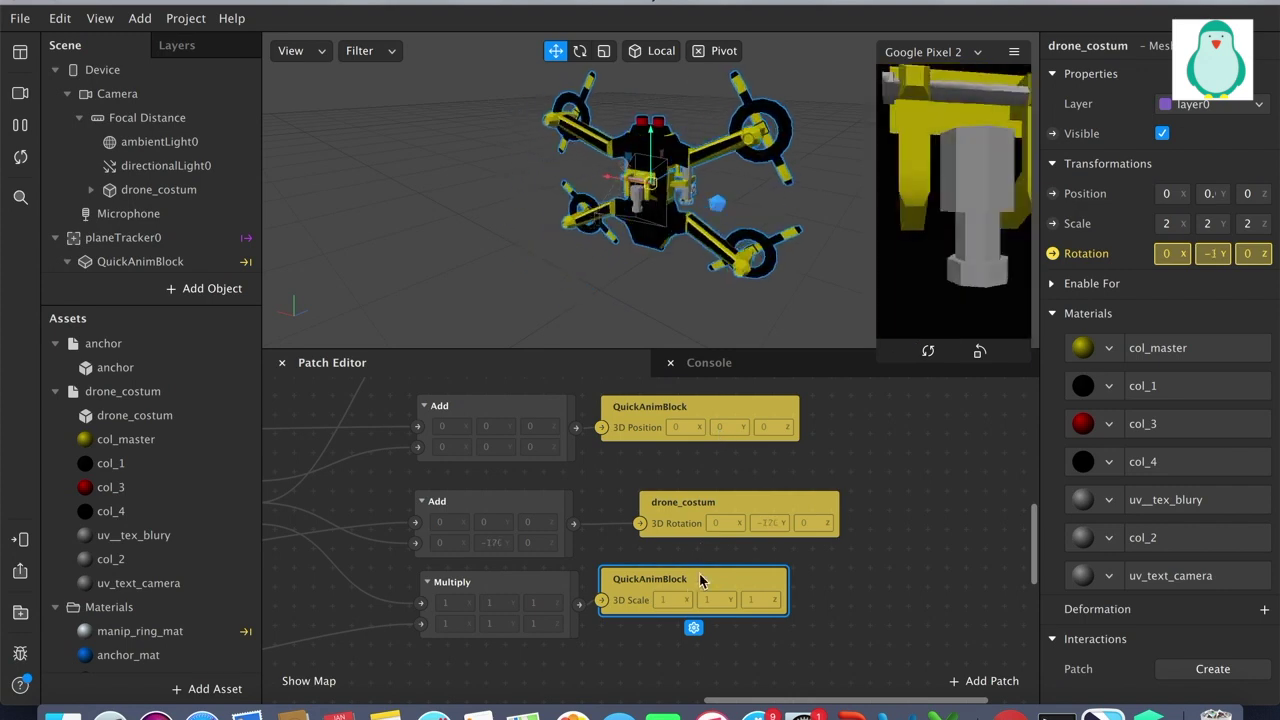
Delete the drone_costum 3D Rotation patch and adjust the drone's rotation directly, with X at -90, a new Y angle and Z at 0
left_click(685, 510)
key("Delete")
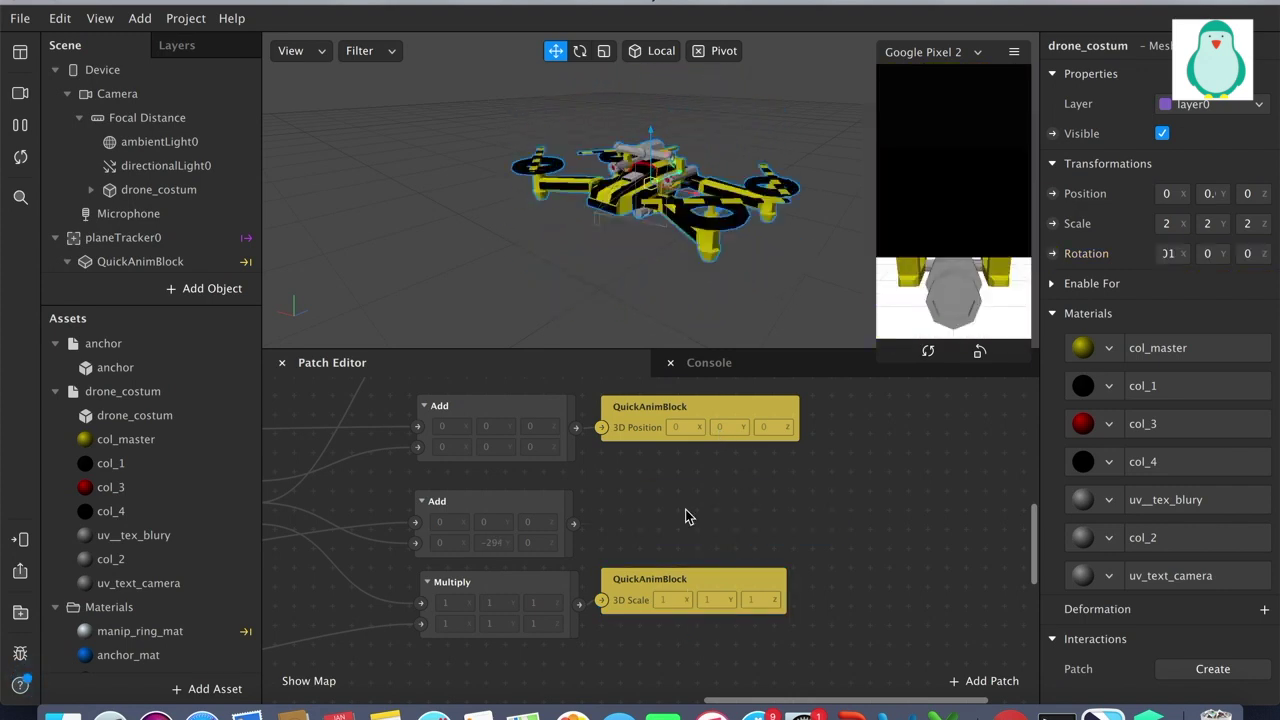
double_click(1169, 254)
type("120")
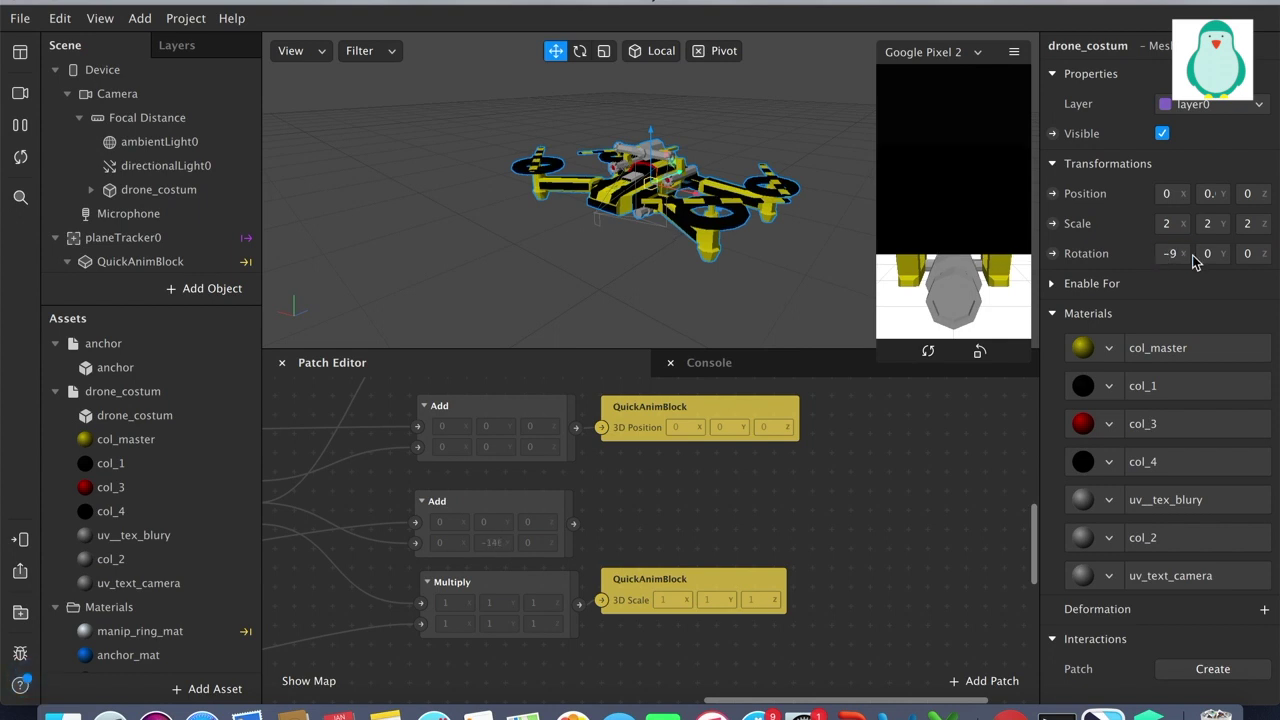
double_click(1209, 254)
type("90")
double_click(1249, 254)
key("Return")
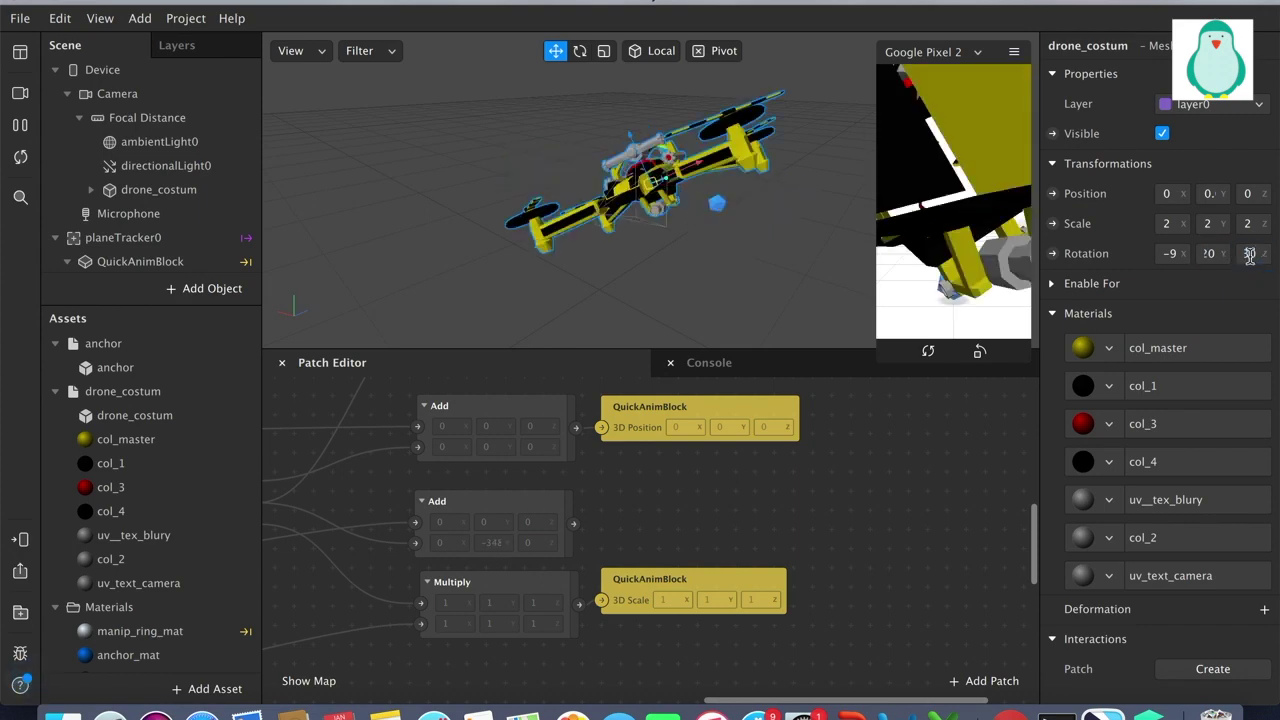
double_click(1249, 254)
key("Return")
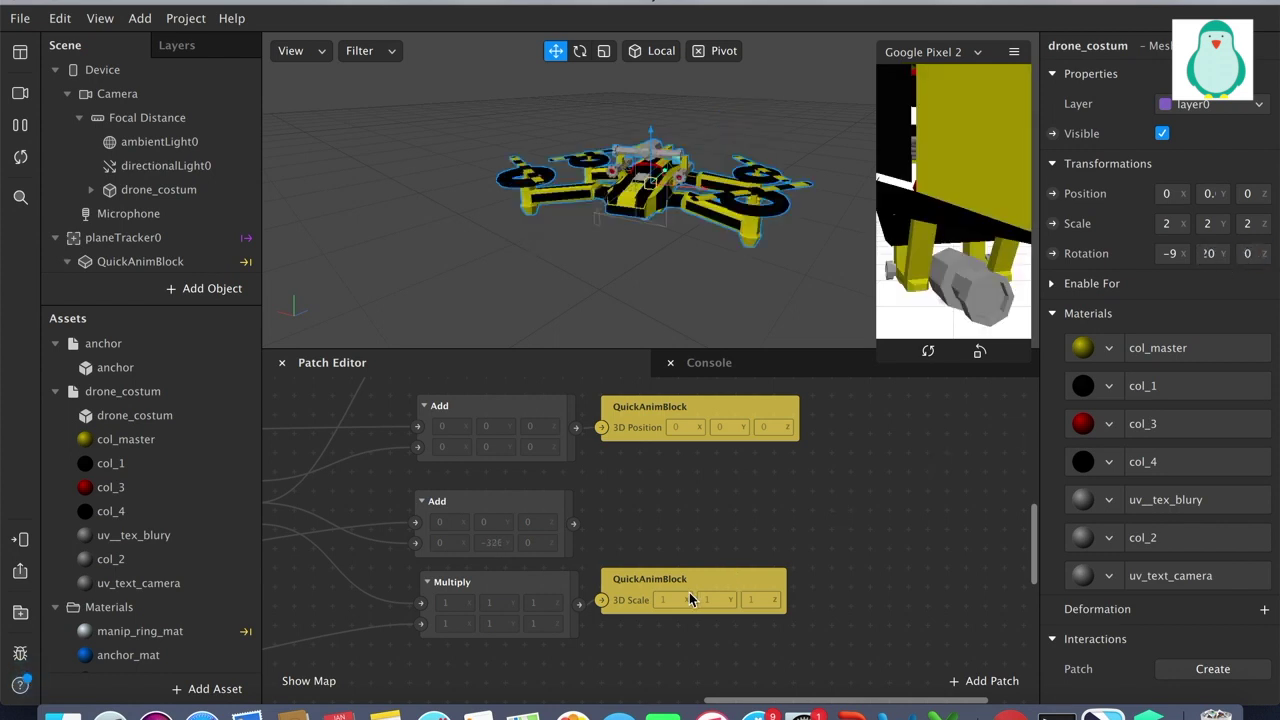
Recreate the drone_costum 3D Rotation patch between the QuickAnimBlock patches and connect the middle Add patch's output to it
left_click(1052, 253)
left_click_drag(690, 560, 696, 508)
left_click_drag(573, 523, 675, 533)
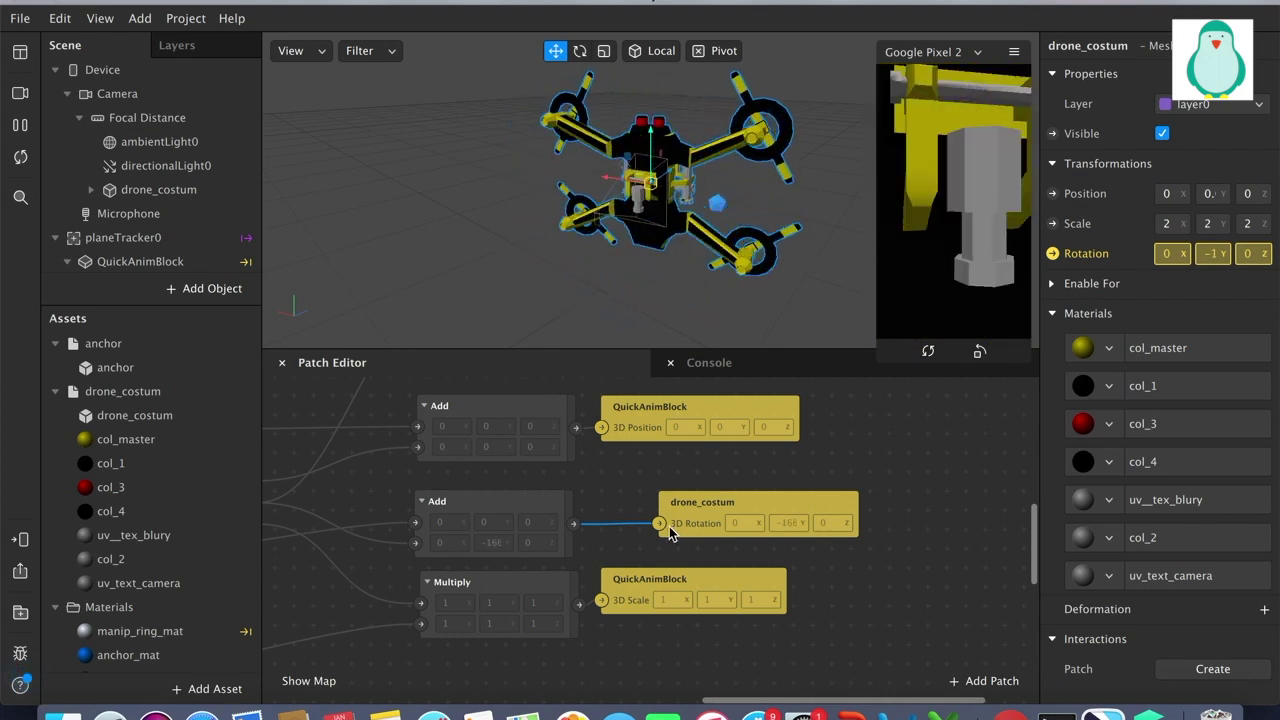
Set the drone_costum's scale to 0.5 on the X, Y and Z axes
left_click(1169, 223)
type("0.5")
key("Return")
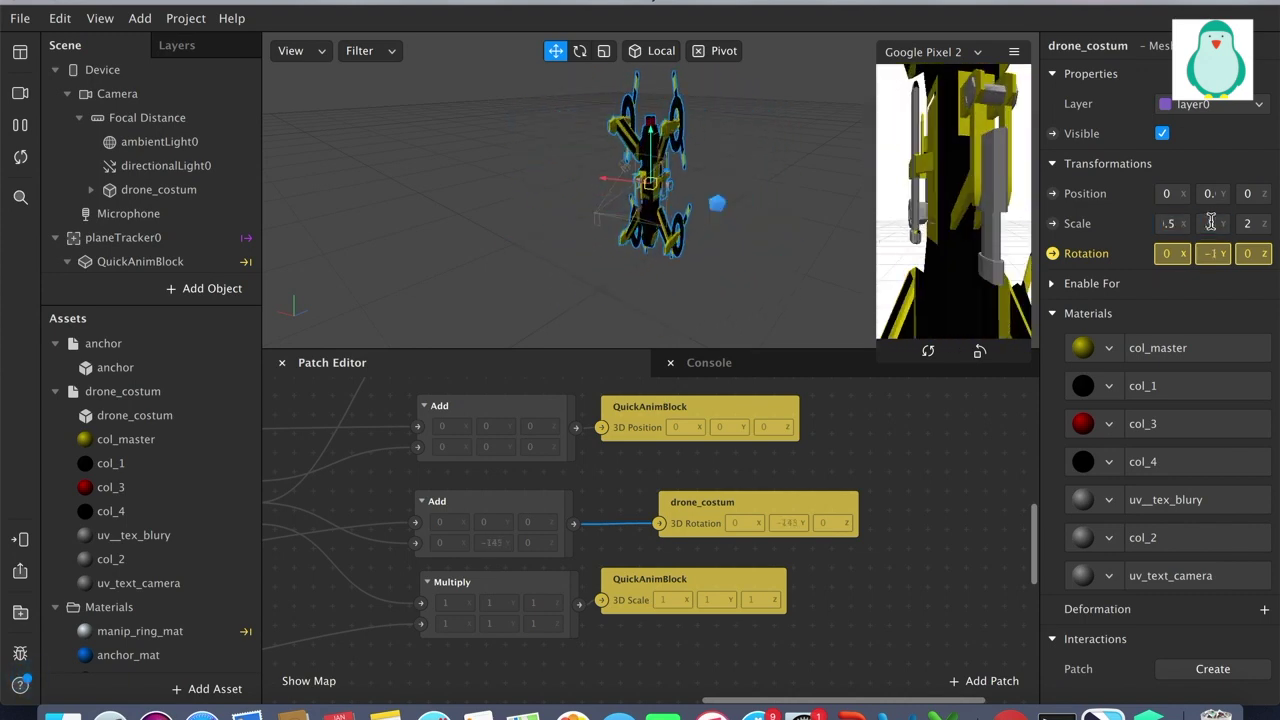
type("0")
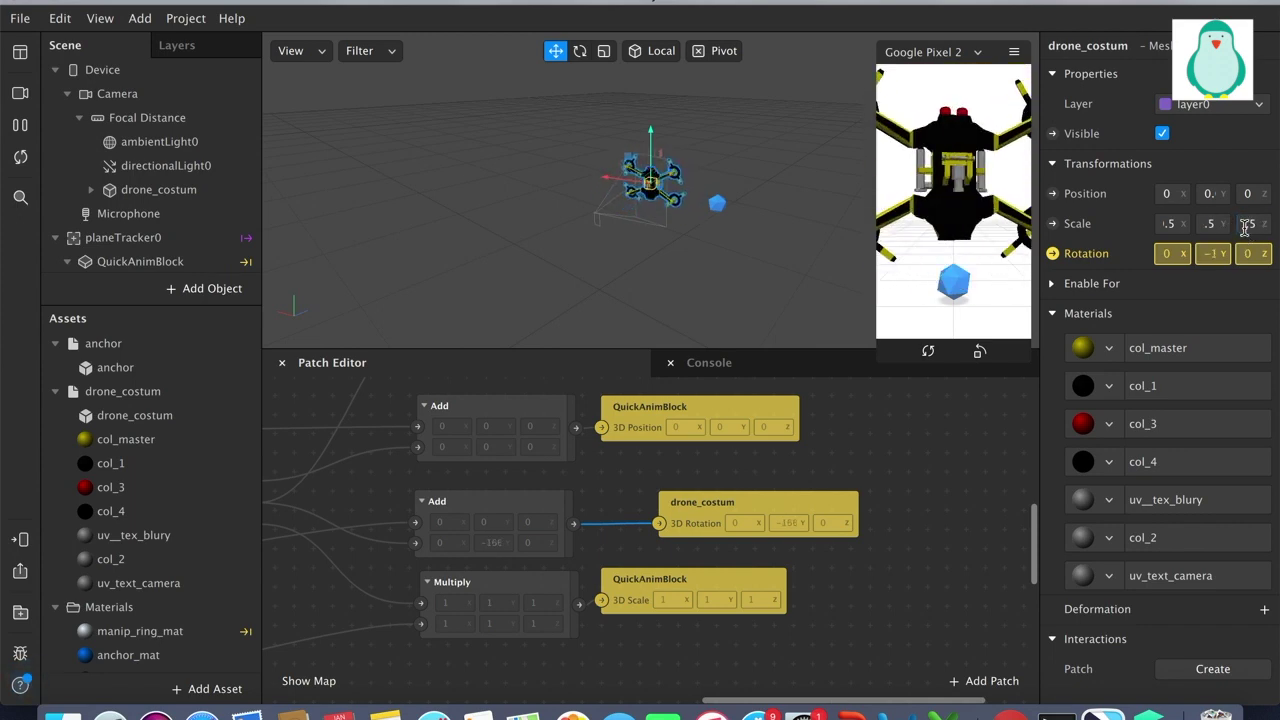
Reduce the drone_costum's scale to 0.3 on the X and Y axes
left_click(1172, 225)
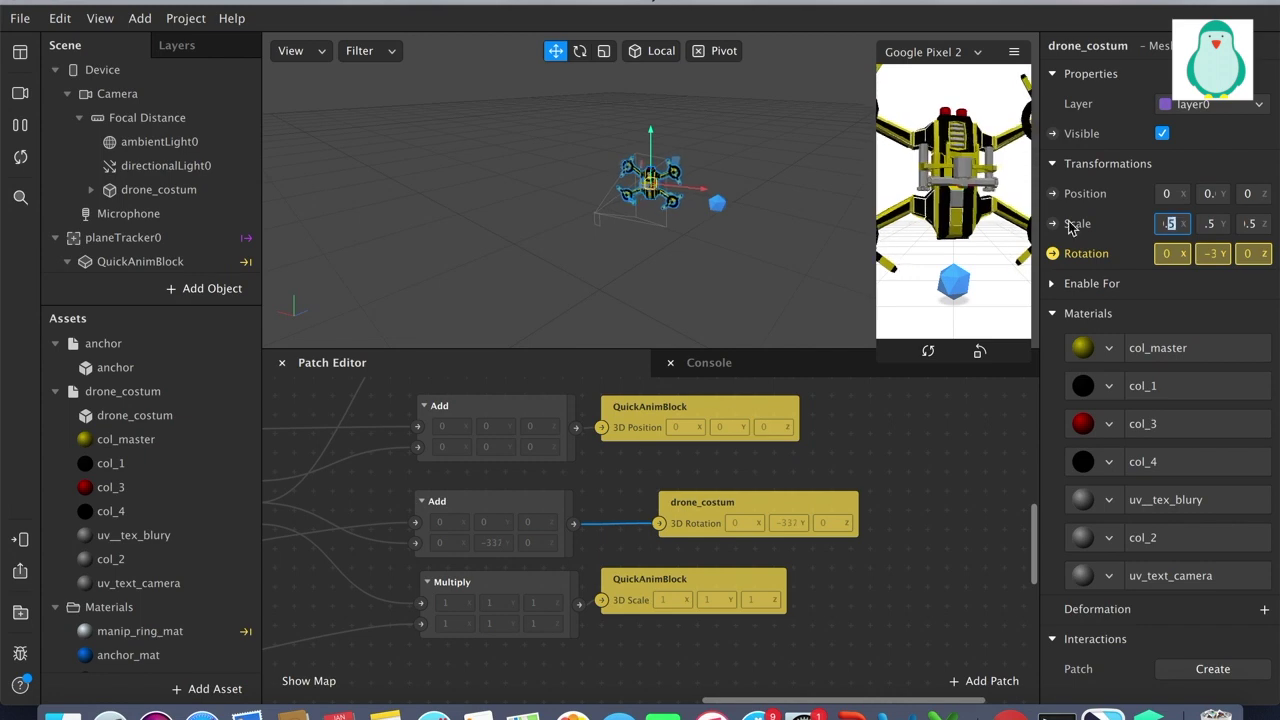
left_click(1169, 224)
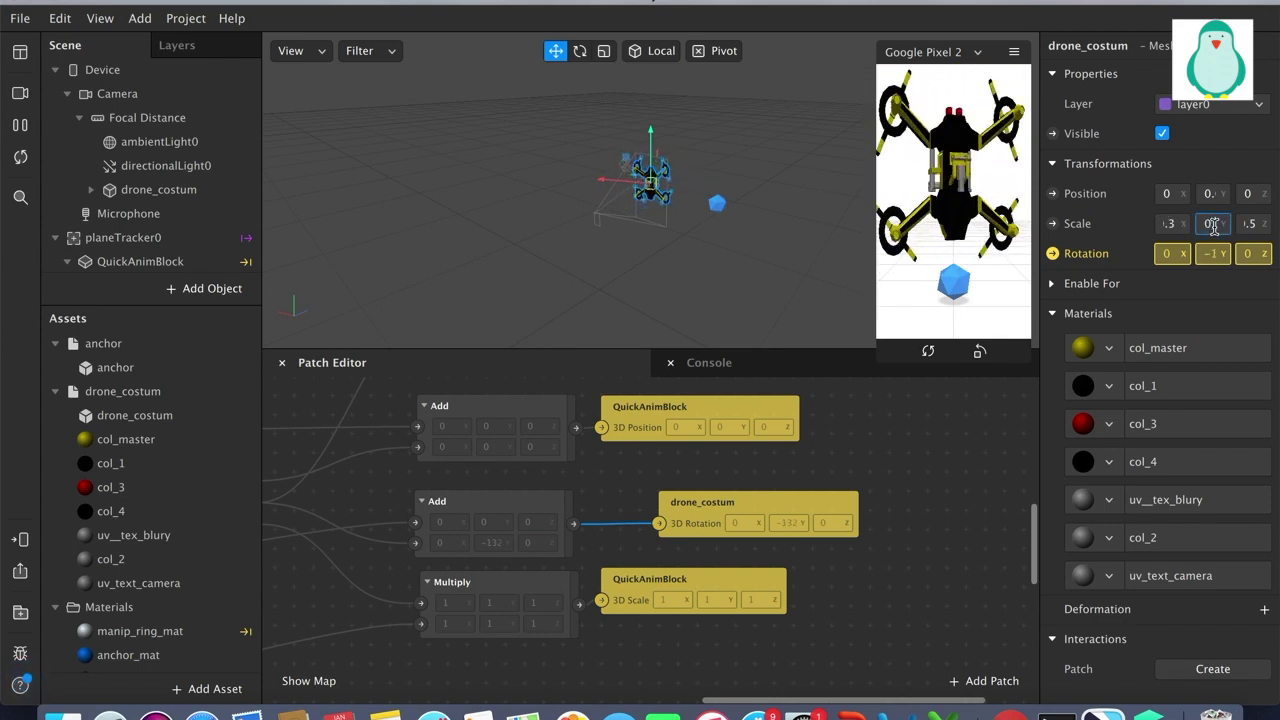
left_click(1247, 226)
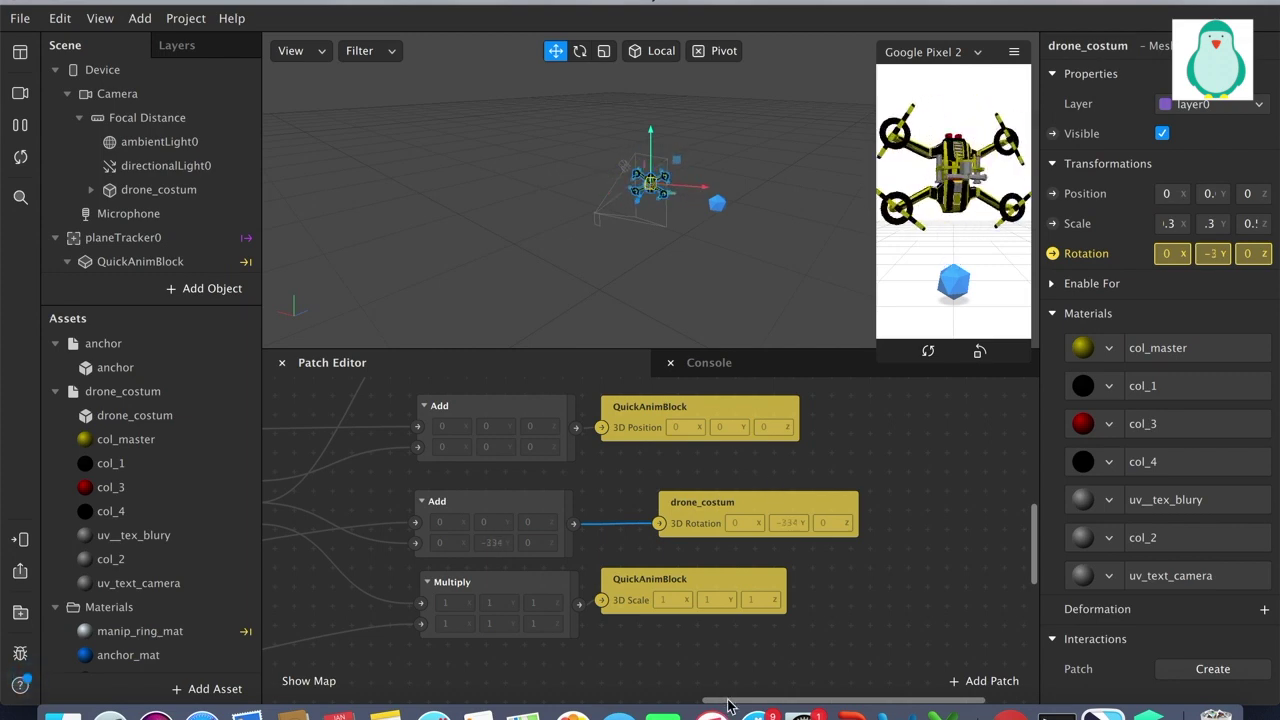
Examine the patch graph from the screen gesture patches through the drop_shadow branch to the QuickAnimBlock transformation outputs
left_click_drag(770, 699, 354, 663)
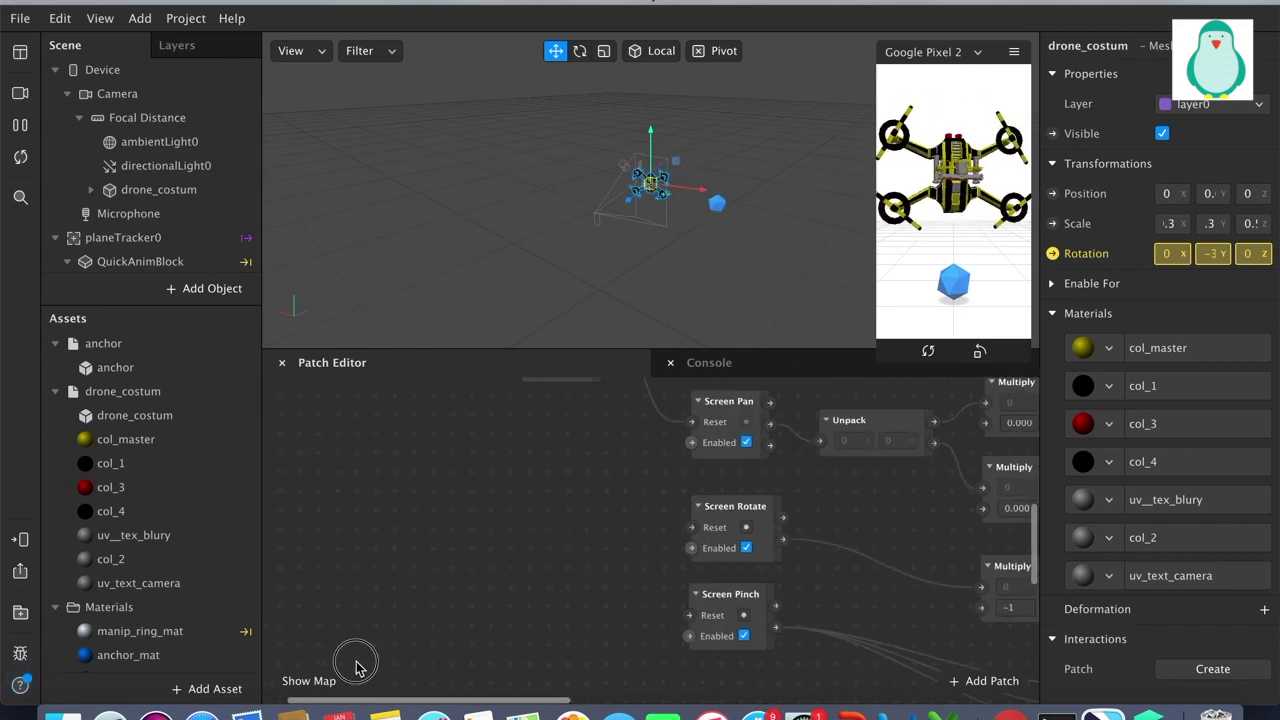
mouse_move(1034, 531)
left_mouse_down()
mouse_move(1036, 428)
mouse_move(1020, 522)
left_mouse_up()
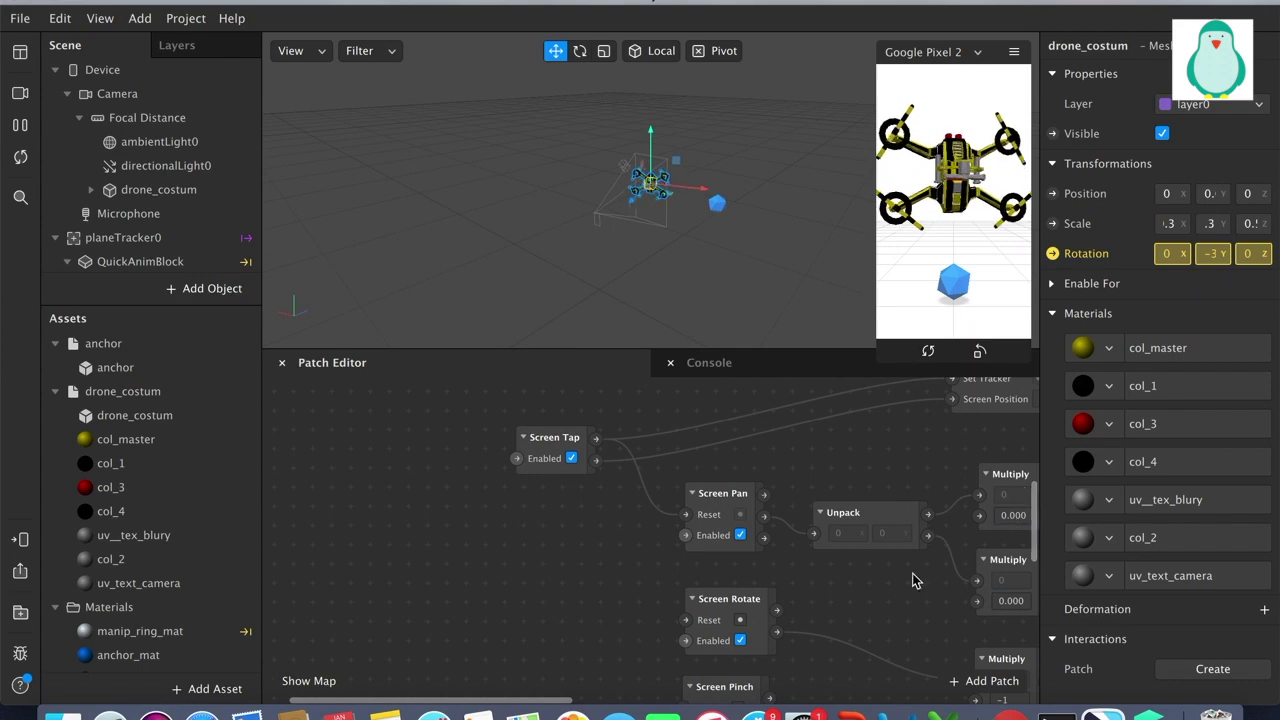
left_click_drag(568, 699, 963, 690)
left_click_drag(1036, 501, 1022, 594)
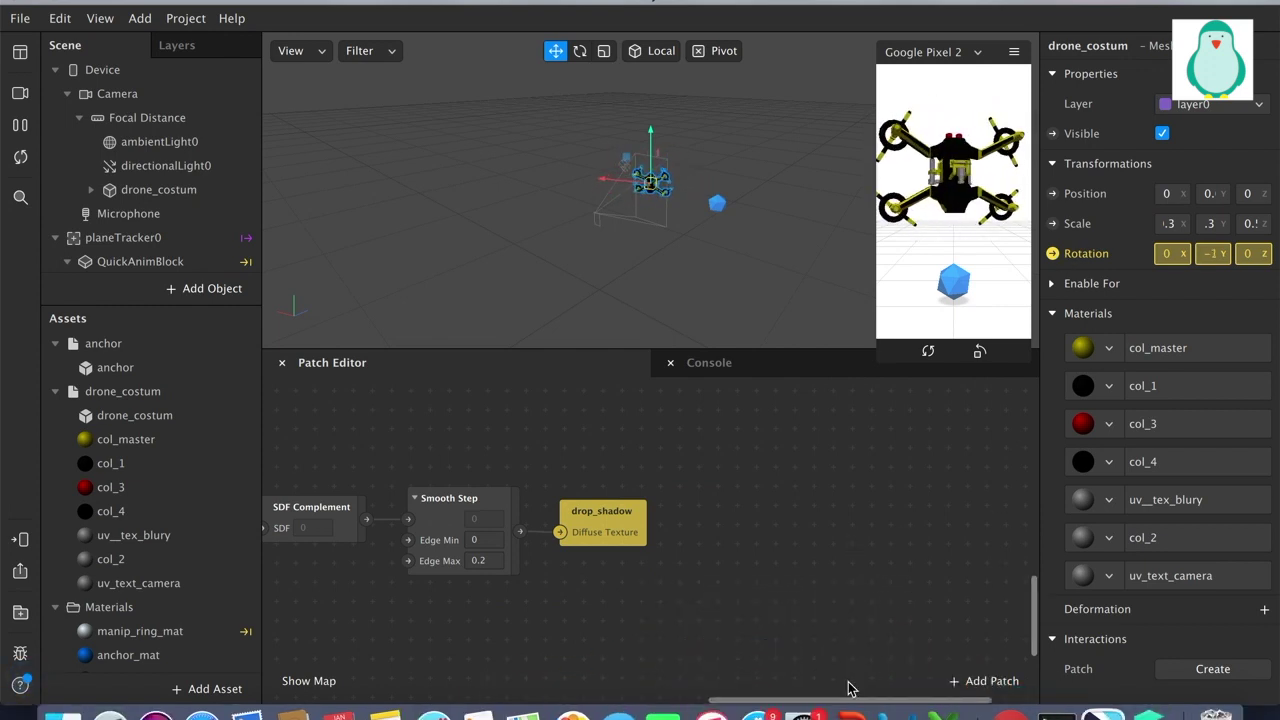
left_click_drag(740, 698, 607, 690)
left_click_drag(1030, 597, 1023, 531)
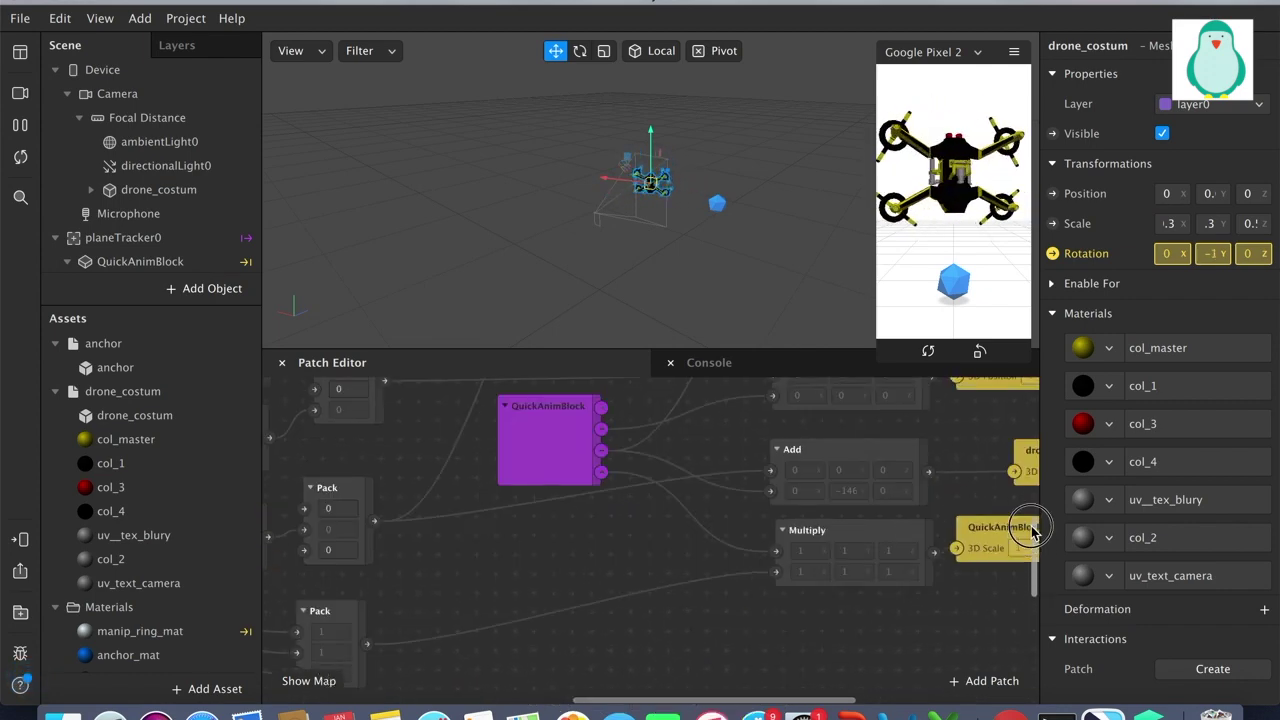
left_click_drag(846, 700, 968, 692)
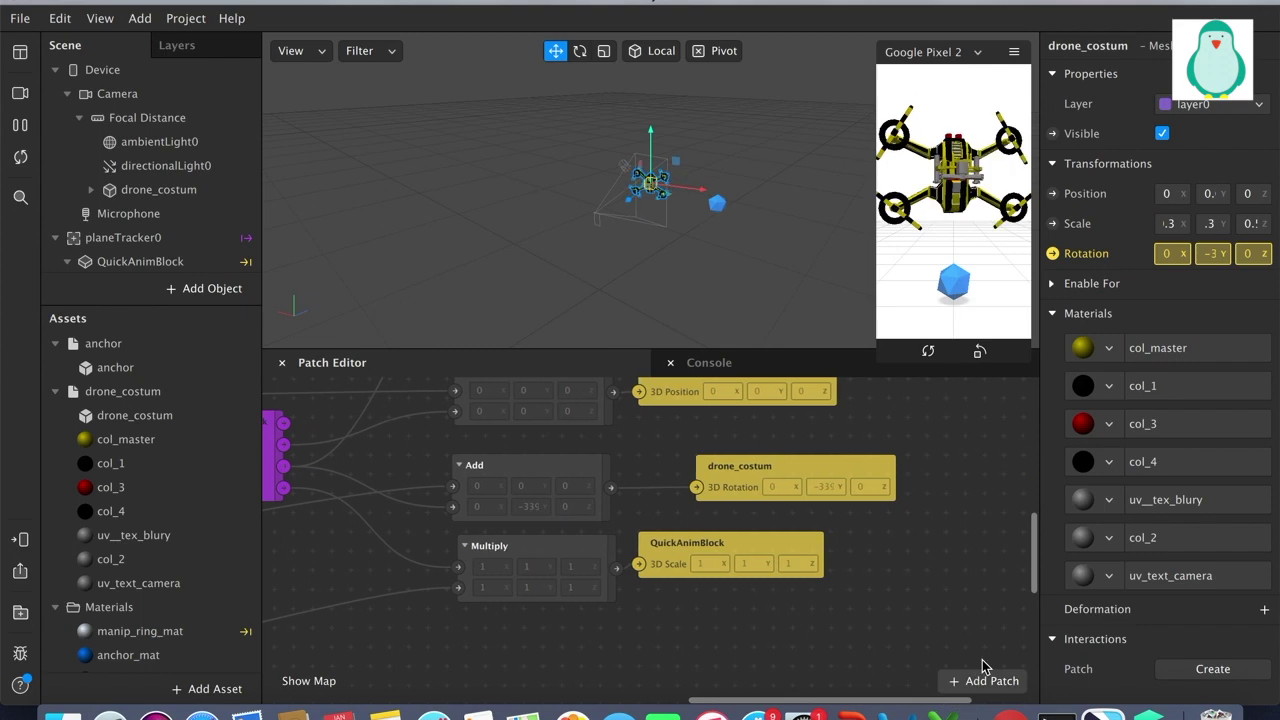
Delete the drone_costum 3D Rotation patch and set the drone's rotation to -90 on X and 0 on Y and Z
left_click_drag(1036, 523, 1034, 500)
left_click(776, 558)
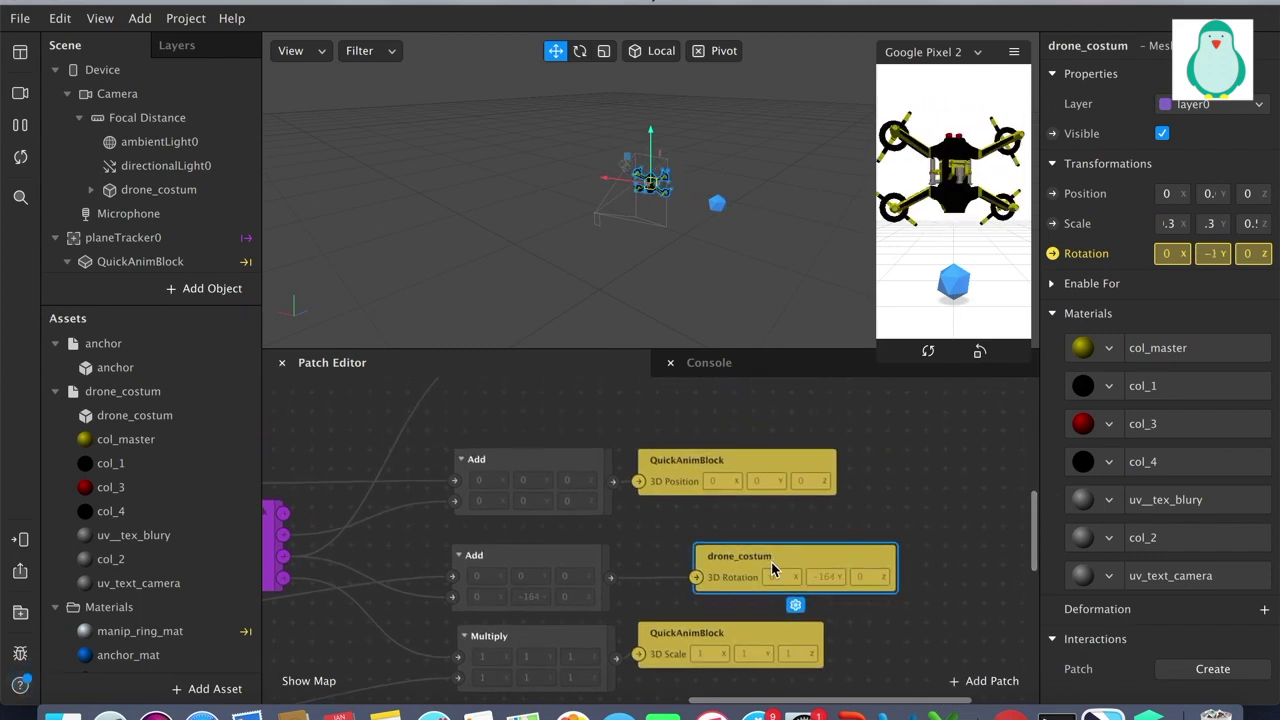
key("Delete")
left_click(1172, 253)
type("-90")
key("Return")
left_click(1210, 253)
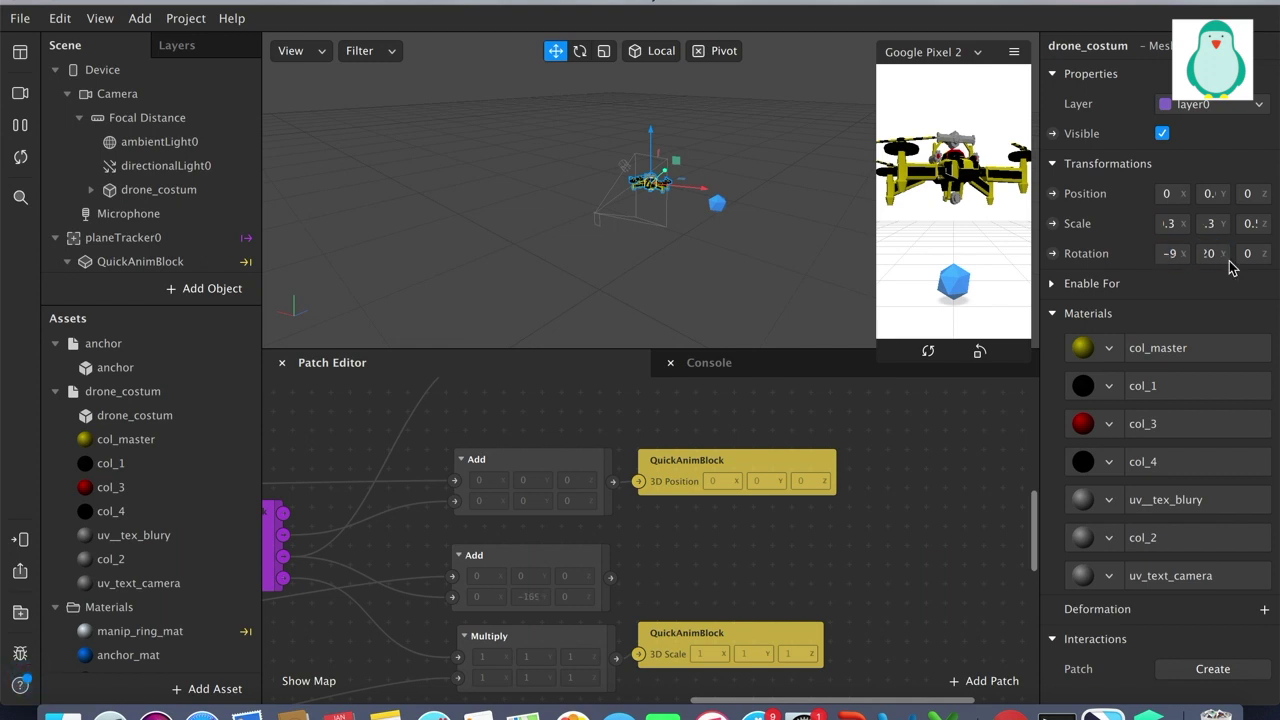
left_click(1246, 254)
left_click(1210, 254)
key("Return")
left_click(1169, 254)
key("Return")
Create a new 3D Rotation patch for drone_costum and connect the middle Add patch's output to it
left_click(1053, 254)
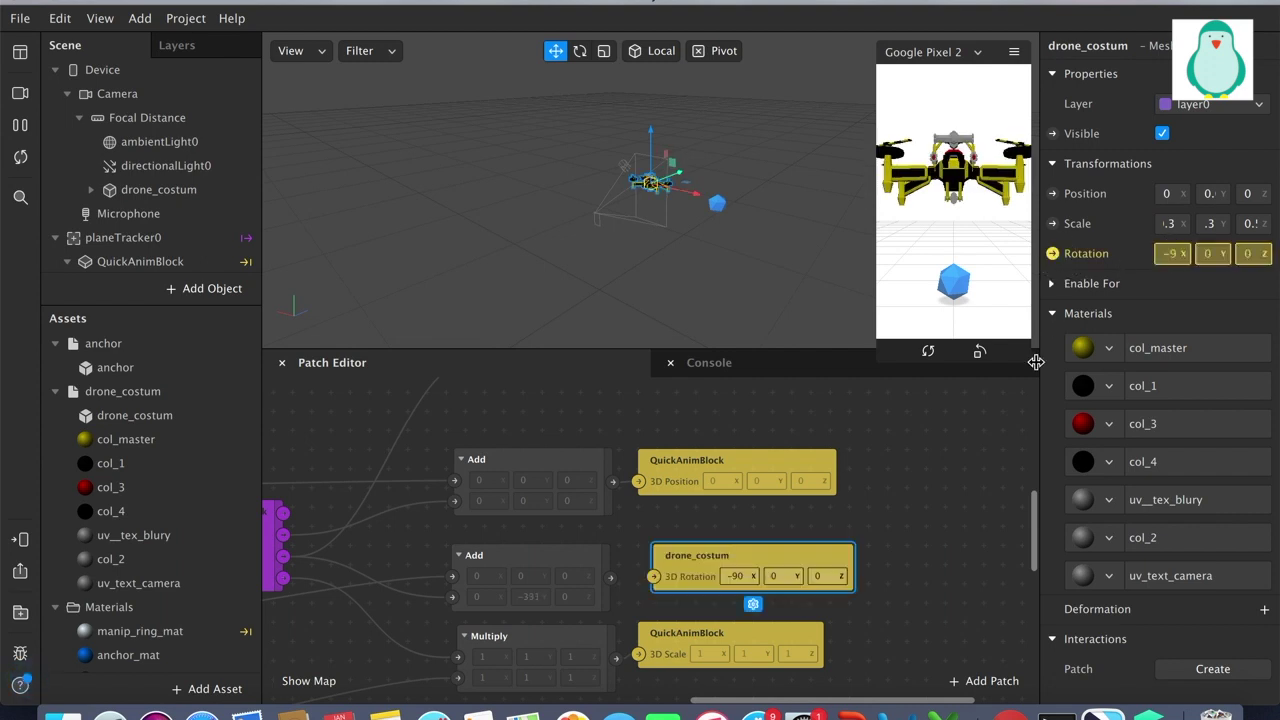
left_click_drag(611, 578, 653, 576)
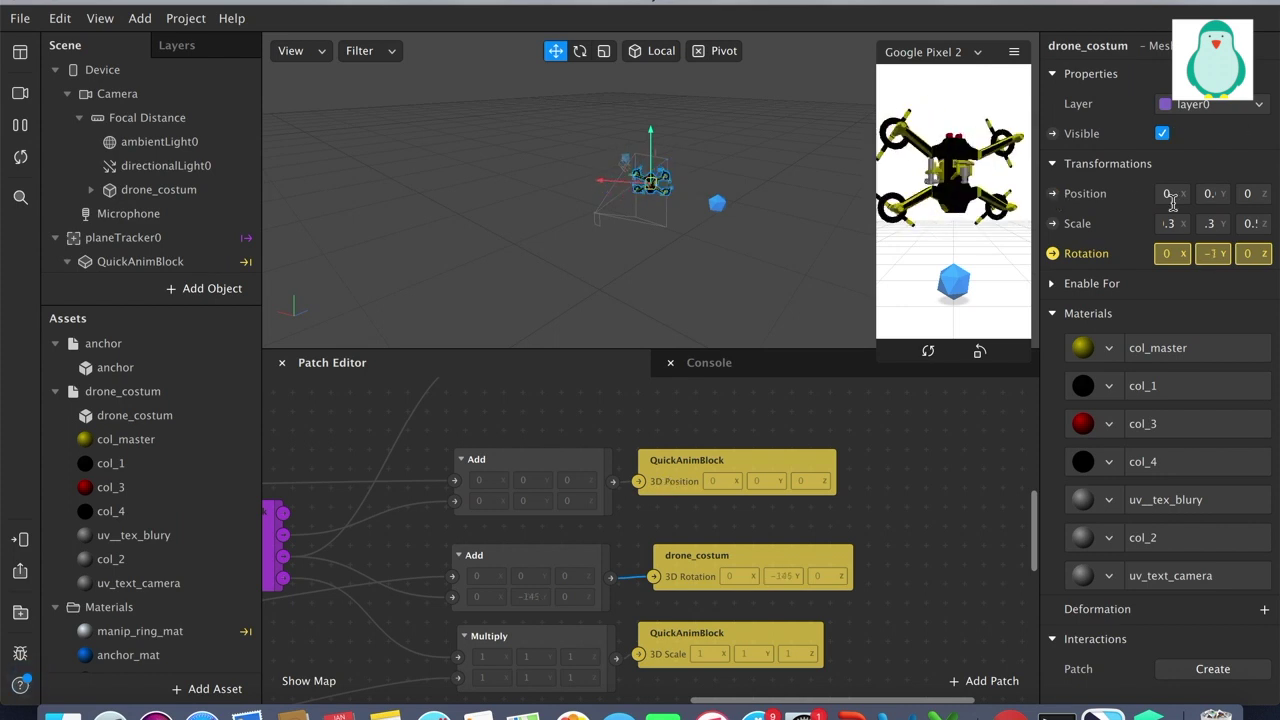
Create a 3D Position patch for the drone_costum mesh
left_click(1053, 193)
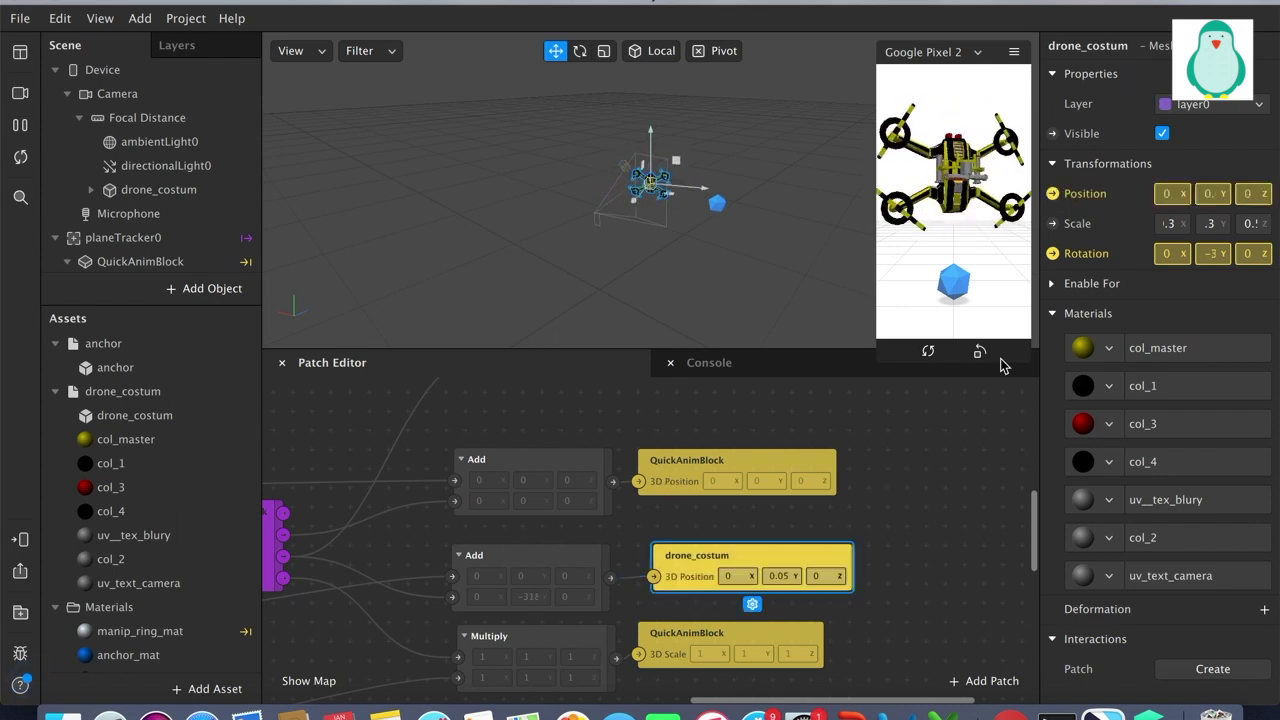
mouse_move(1034, 523)
left_mouse_down()
mouse_move(1031, 537)
mouse_move(1034, 490)
mouse_move(1034, 528)
left_mouse_up()
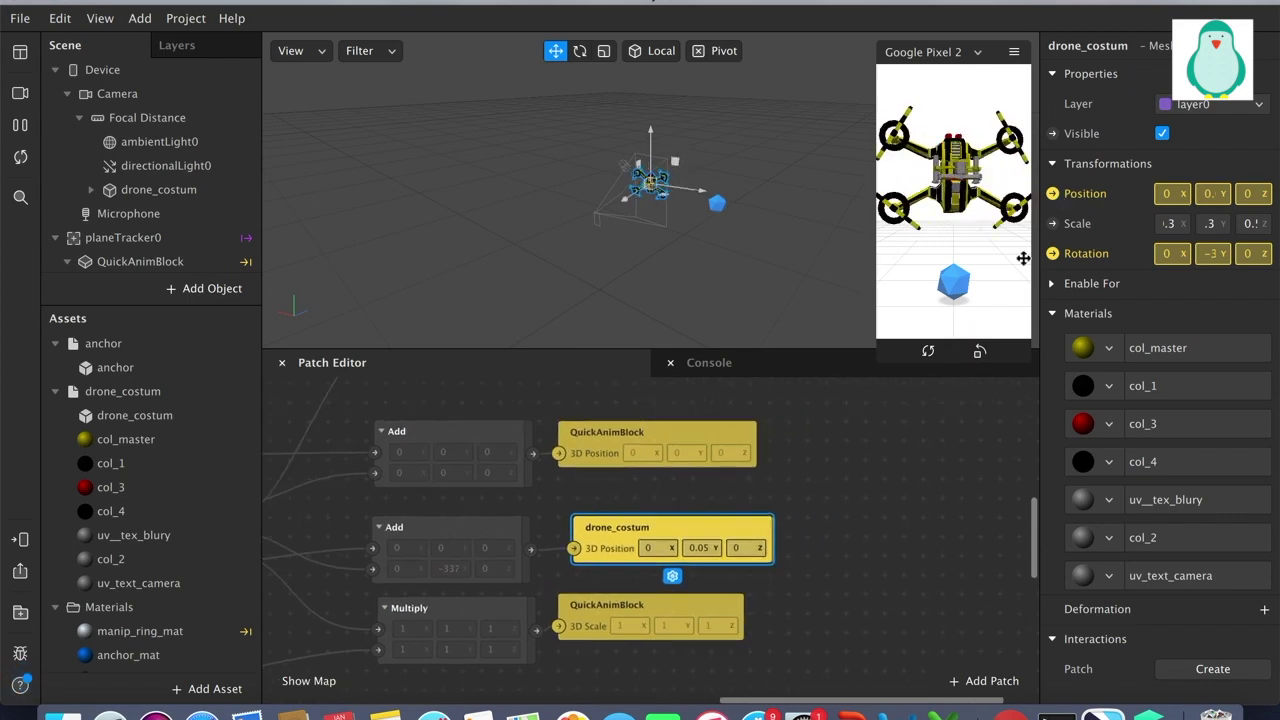
mouse_move(1034, 566)
left_mouse_down()
mouse_move(1030, 660)
mouse_move(1031, 503)
mouse_move(1019, 531)
mouse_move(1029, 557)
left_mouse_up()
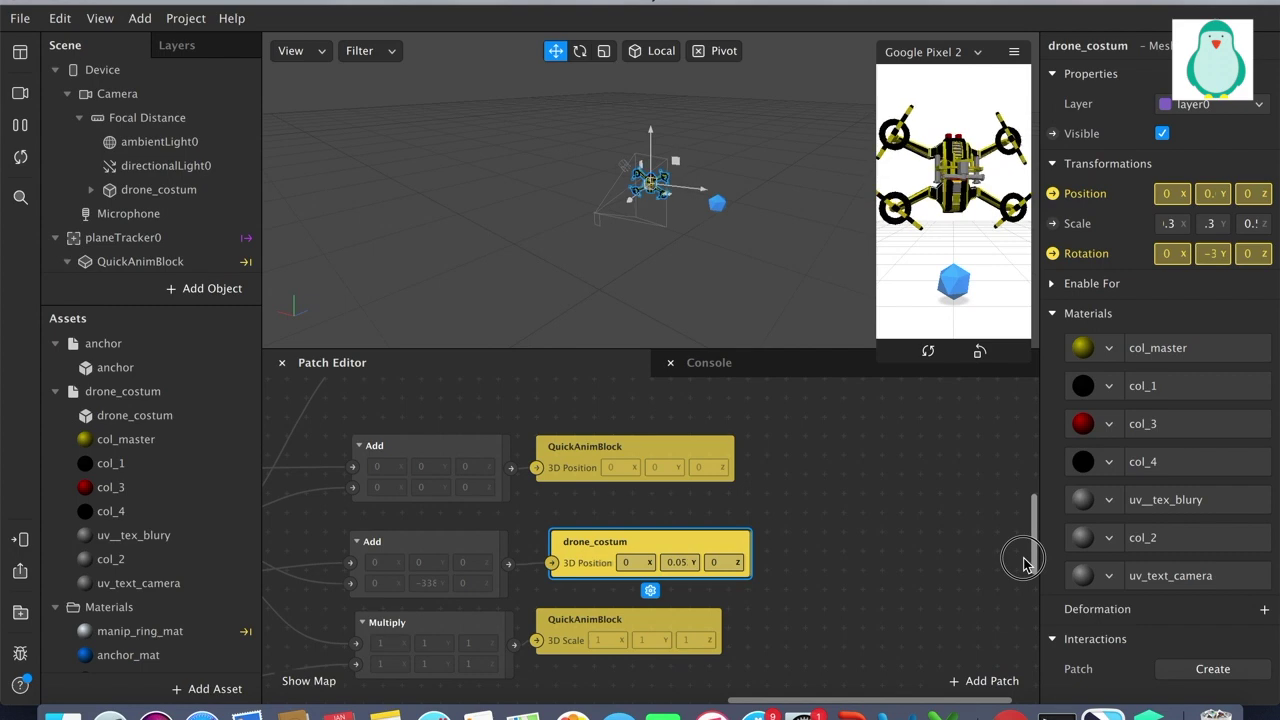
left_click_drag(848, 703, 900, 686)
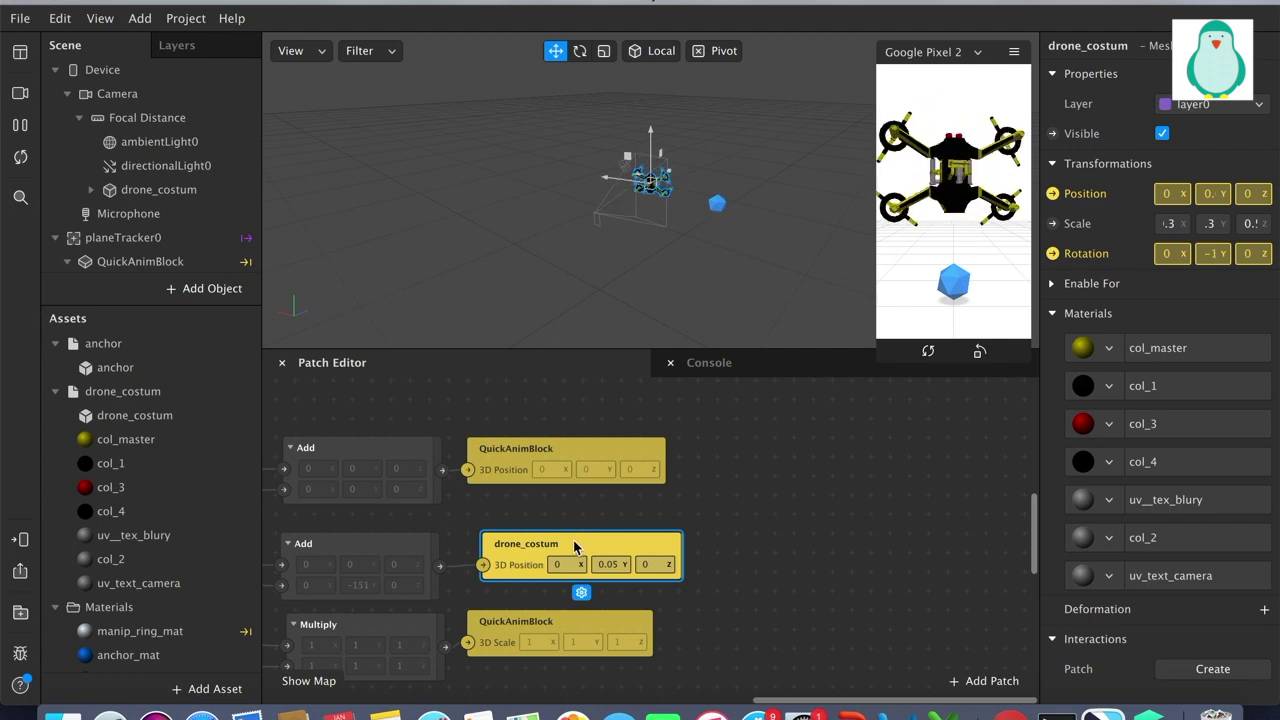
Test the drone_costum 3D Position patch by changing its X value to 2 and restoring it to 0
left_click_drag(575, 545, 579, 545)
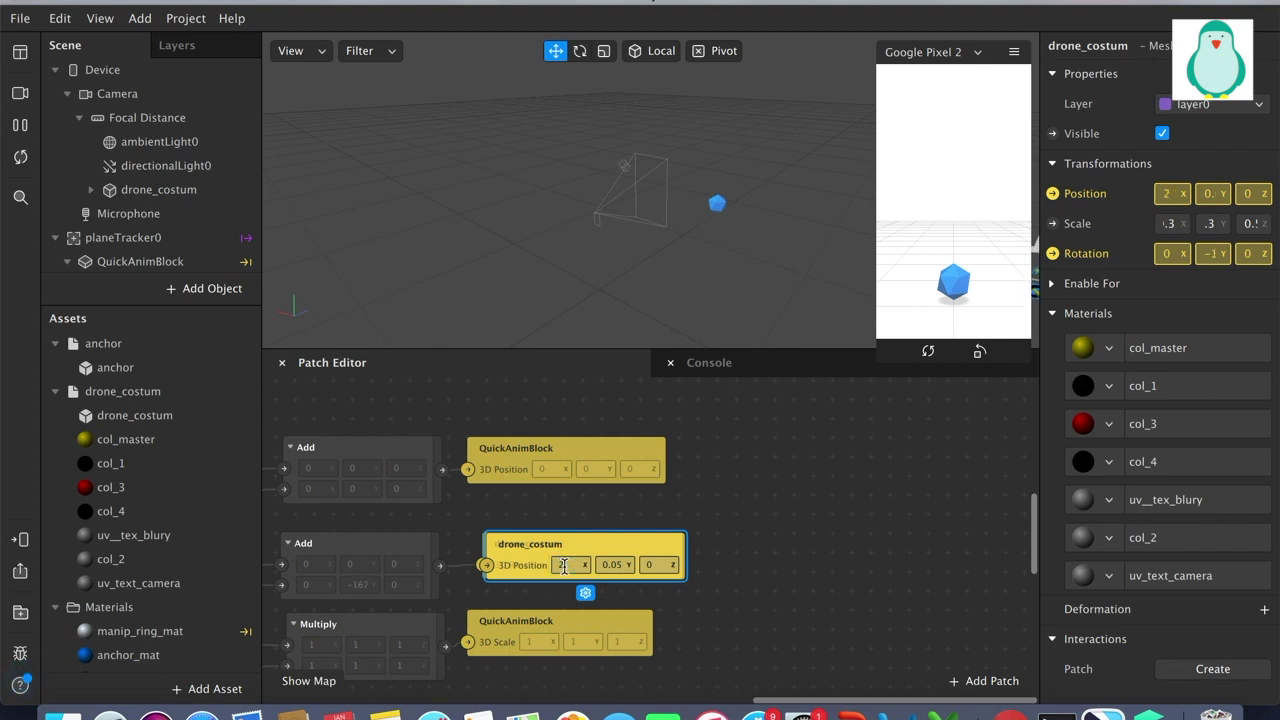
type("0")
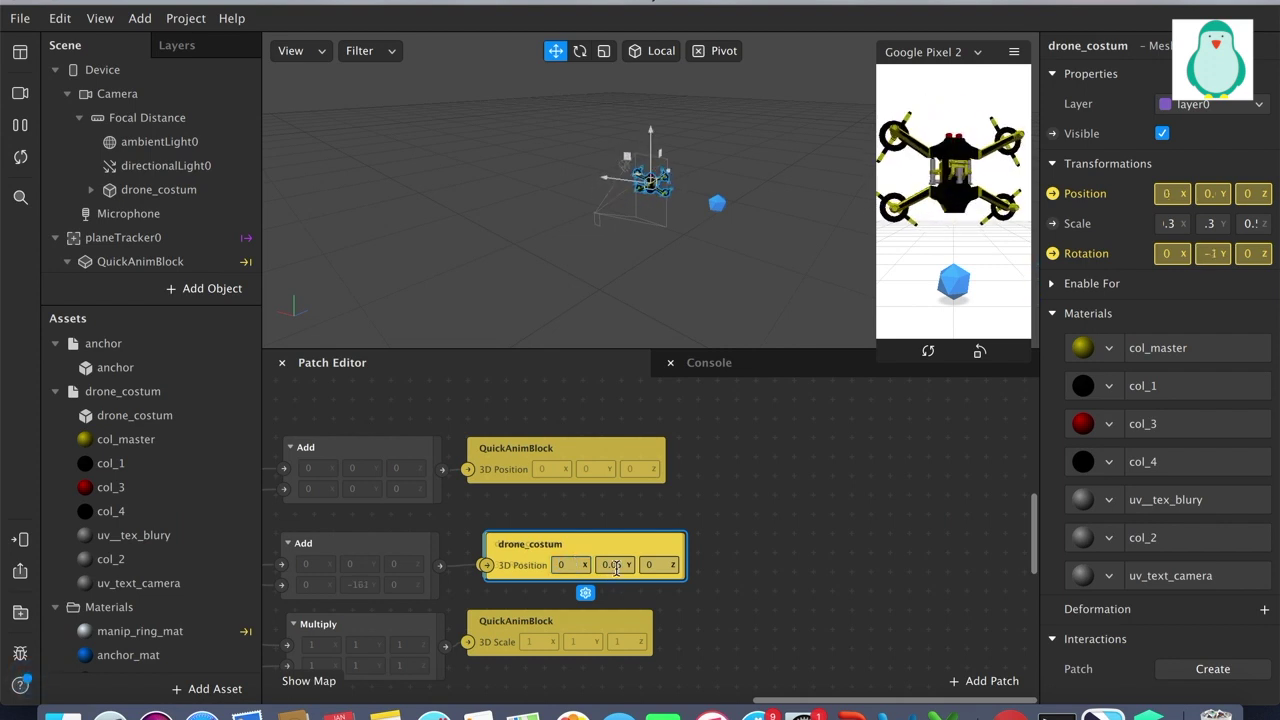
left_click(614, 565)
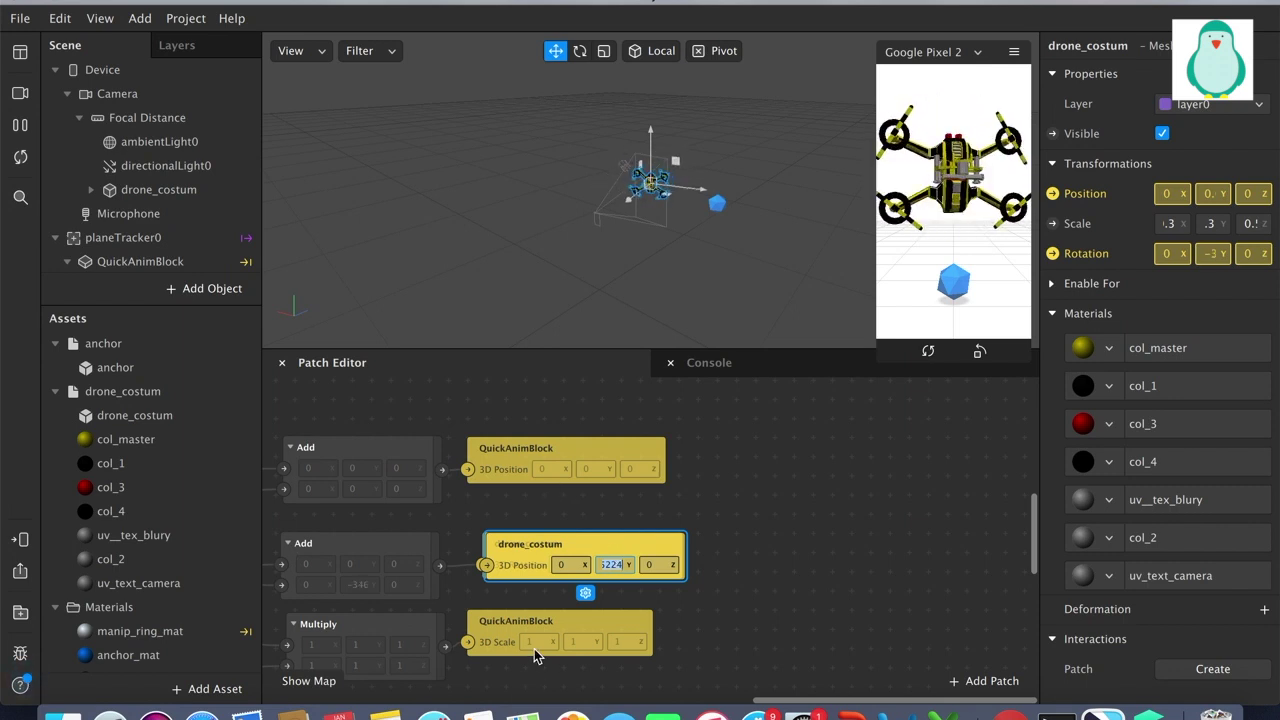
Replace the QuickAnimBlock 3D Position patch with the drone_costum one, connecting the top Add patch's output to it
left_click_drag(603, 563, 733, 520)
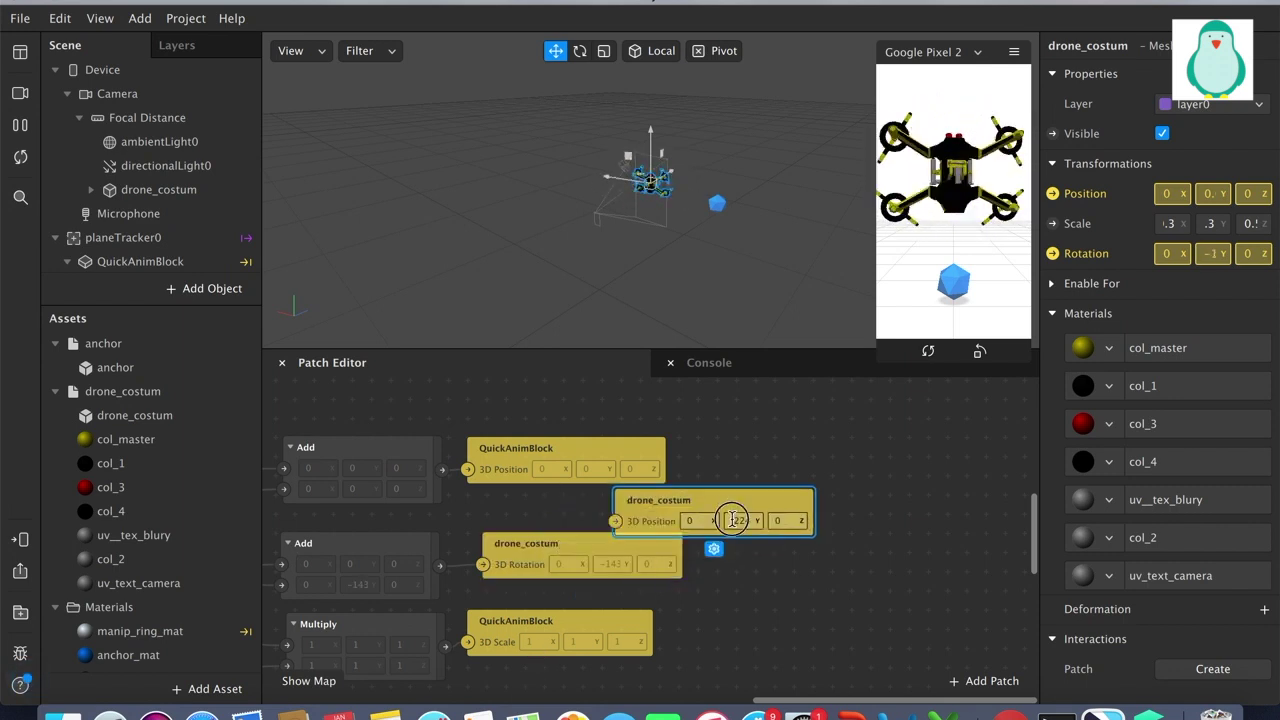
left_click_drag(733, 520, 816, 489)
left_click(573, 454)
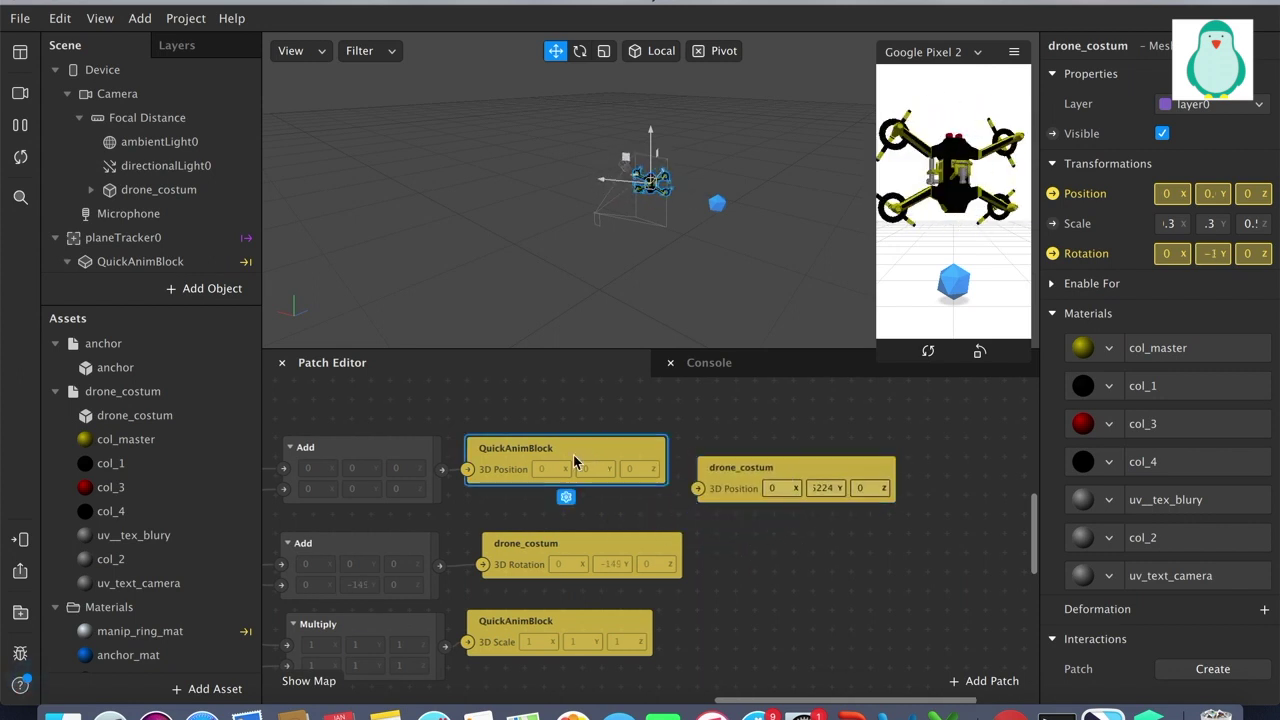
key("BackSpace")
left_click_drag(441, 469, 697, 487)
left_click(779, 490)
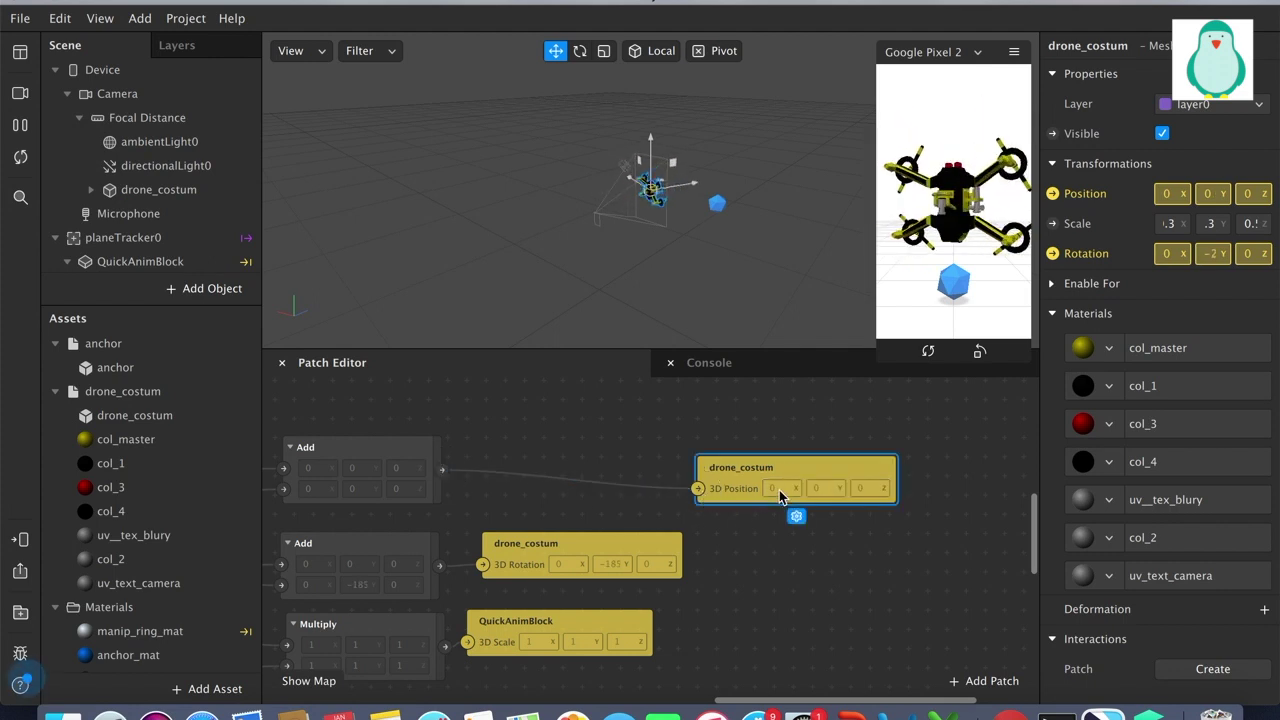
Remove the drone_costum 3D Rotation patch and change the mesh's X rotation manually
left_click(576, 566)
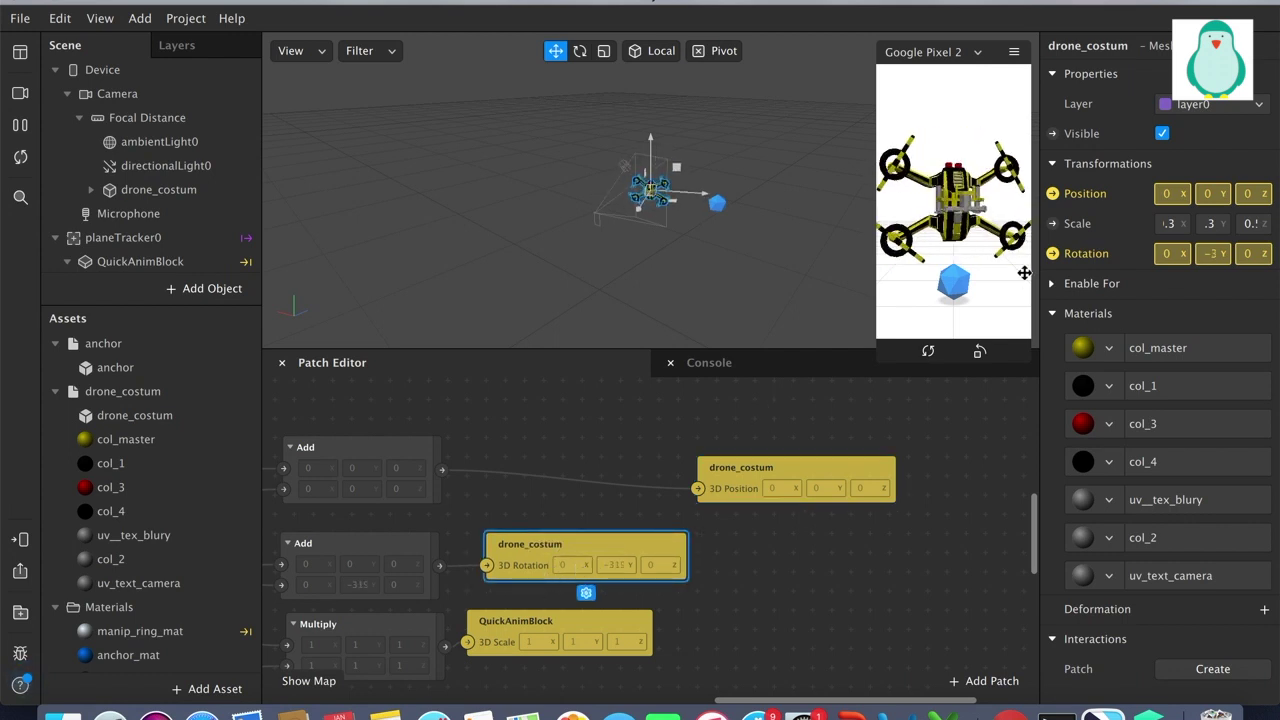
key("BackSpace")
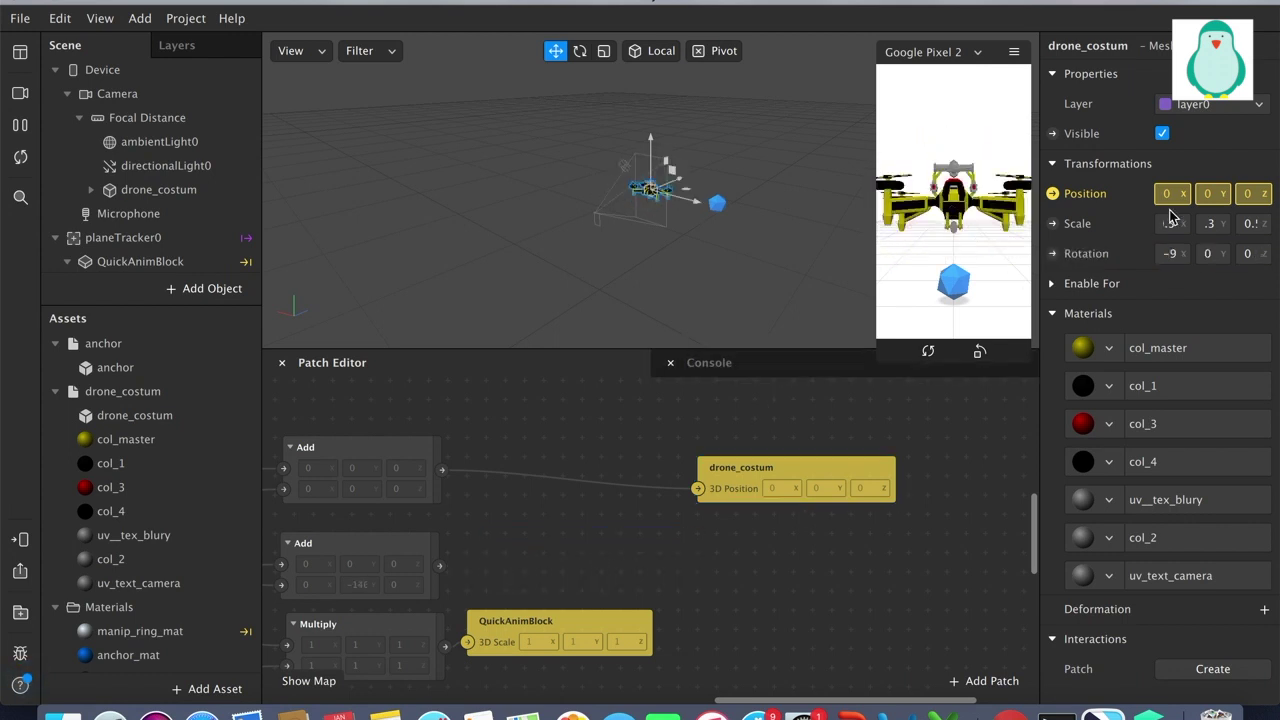
left_click(1170, 254)
type("030")
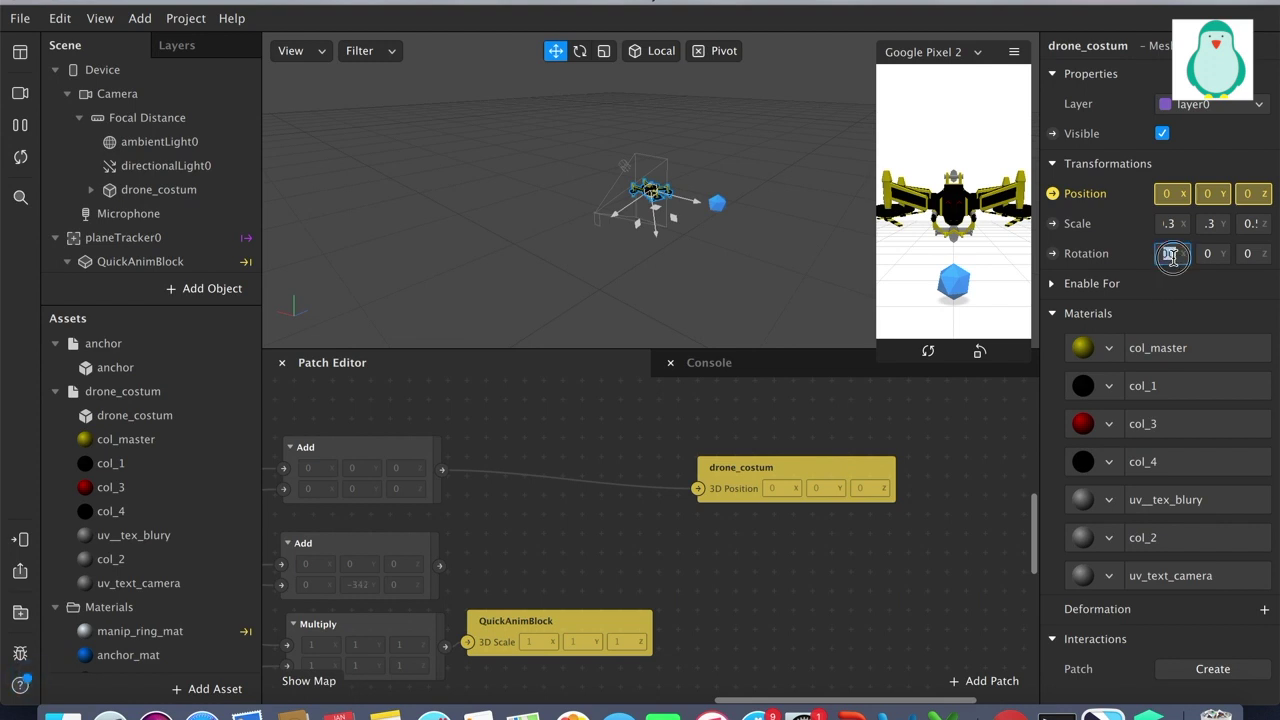
key("Return")
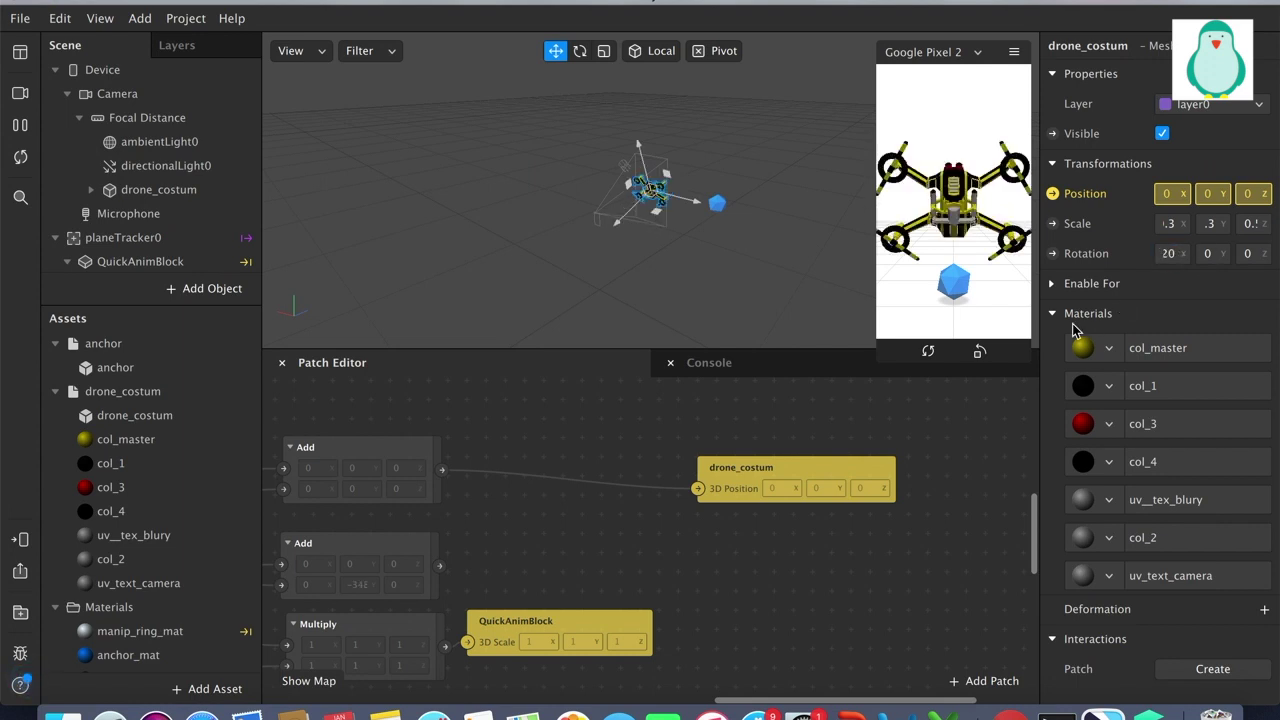
Create a new 3D Rotation patch for drone_costum and connect the middle Add patch's output to it
left_click(1052, 255)
left_click_drag(442, 567, 655, 577)
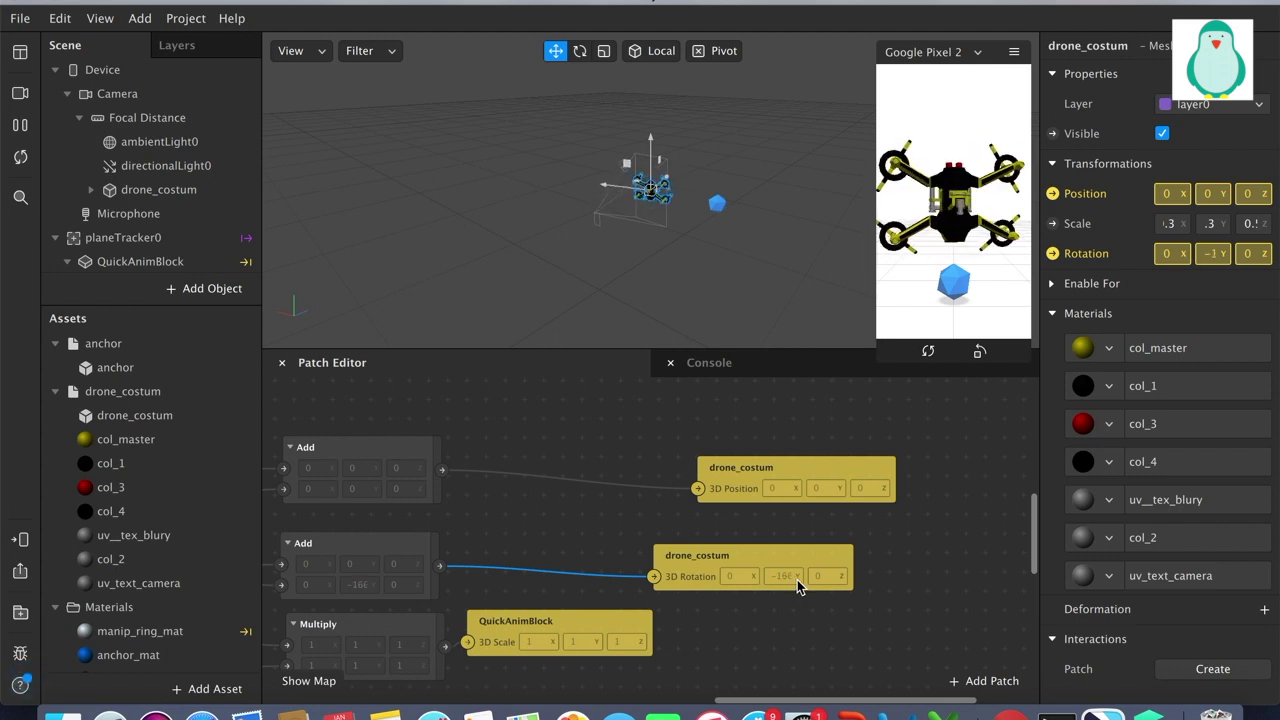
Try Number as the middle Add patch's value type and settle on Vector 2
left_click_drag(785, 697, 686, 697)
left_click(650, 577)
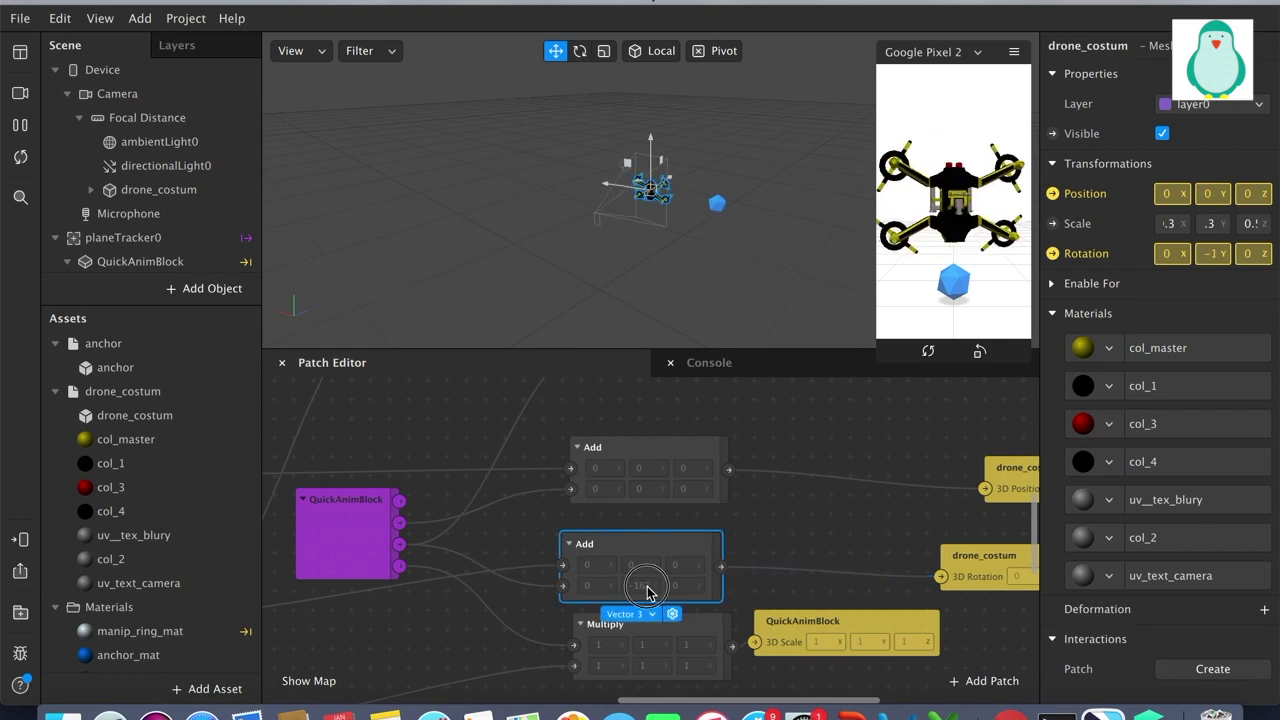
left_click(660, 607)
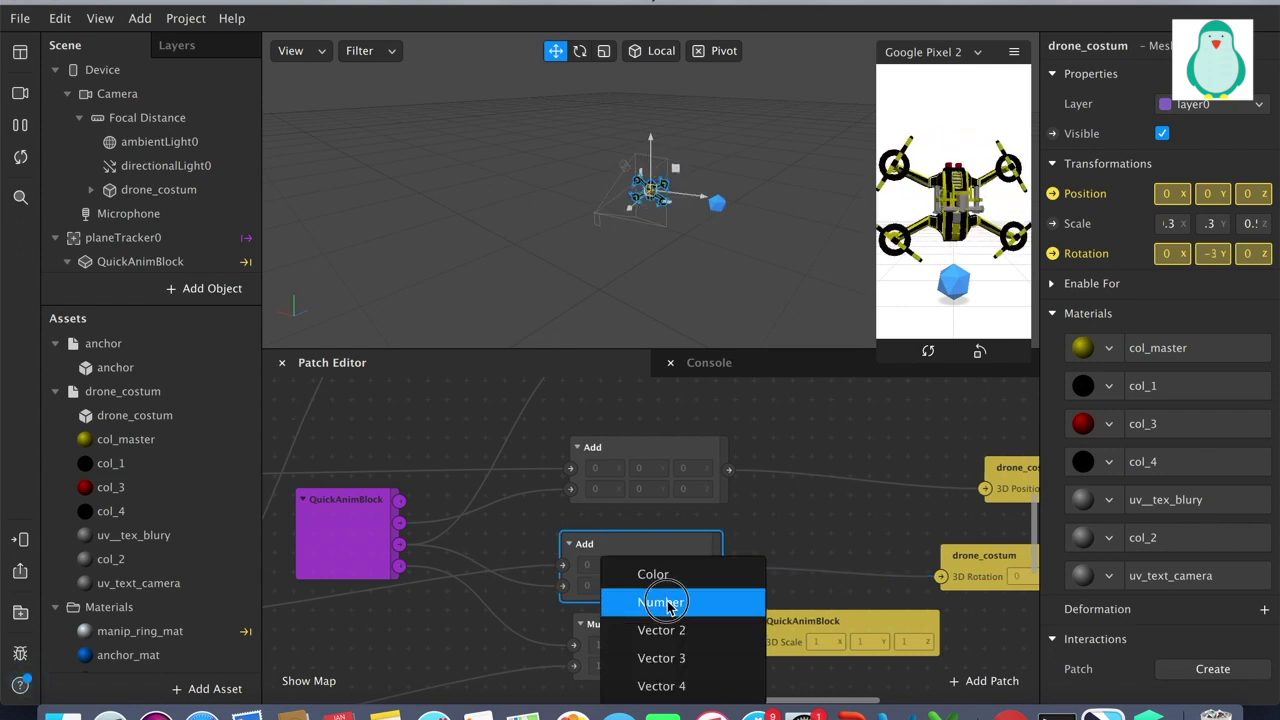
left_click(665, 603)
left_click(593, 573)
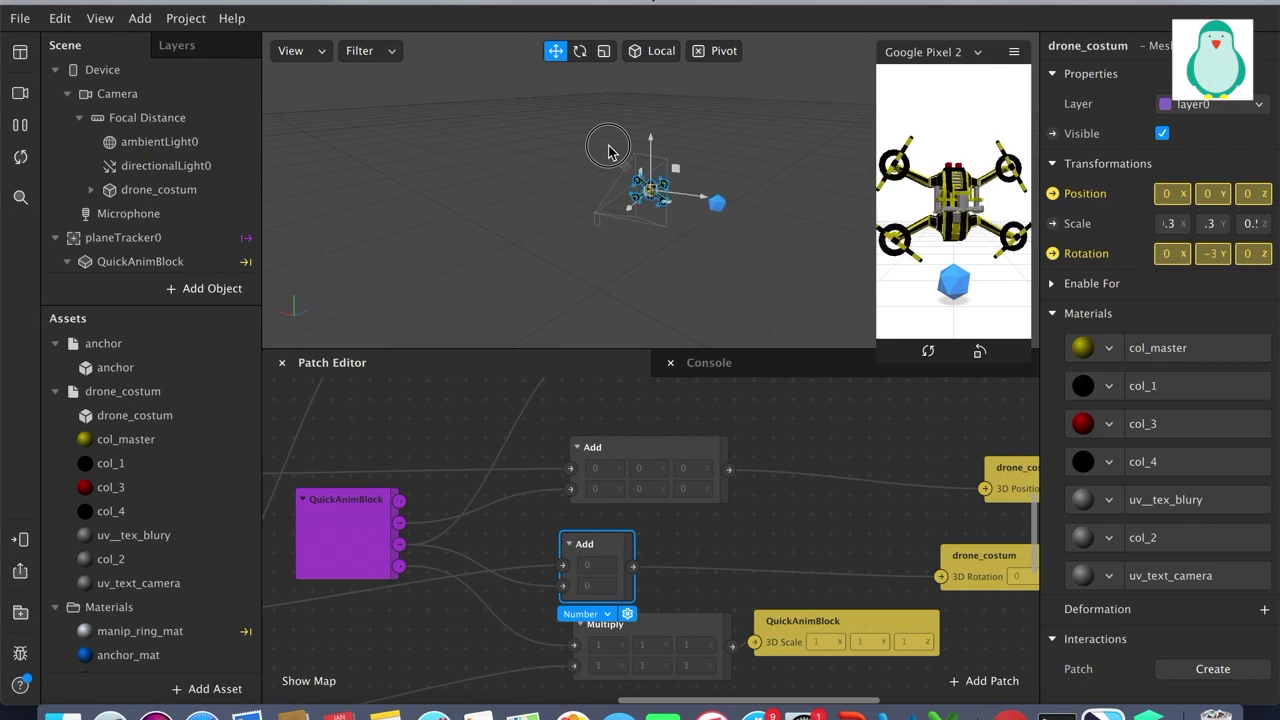
left_click_drag(672, 698, 749, 698)
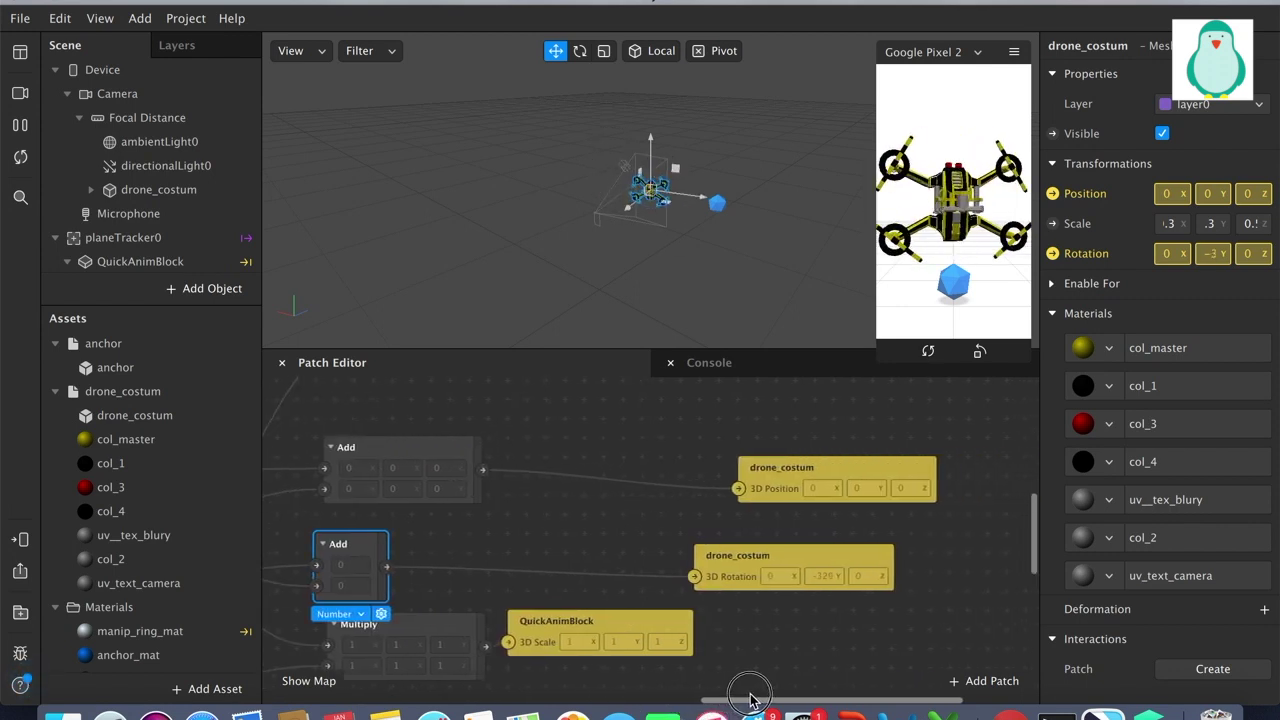
left_click(362, 613)
left_click(385, 633)
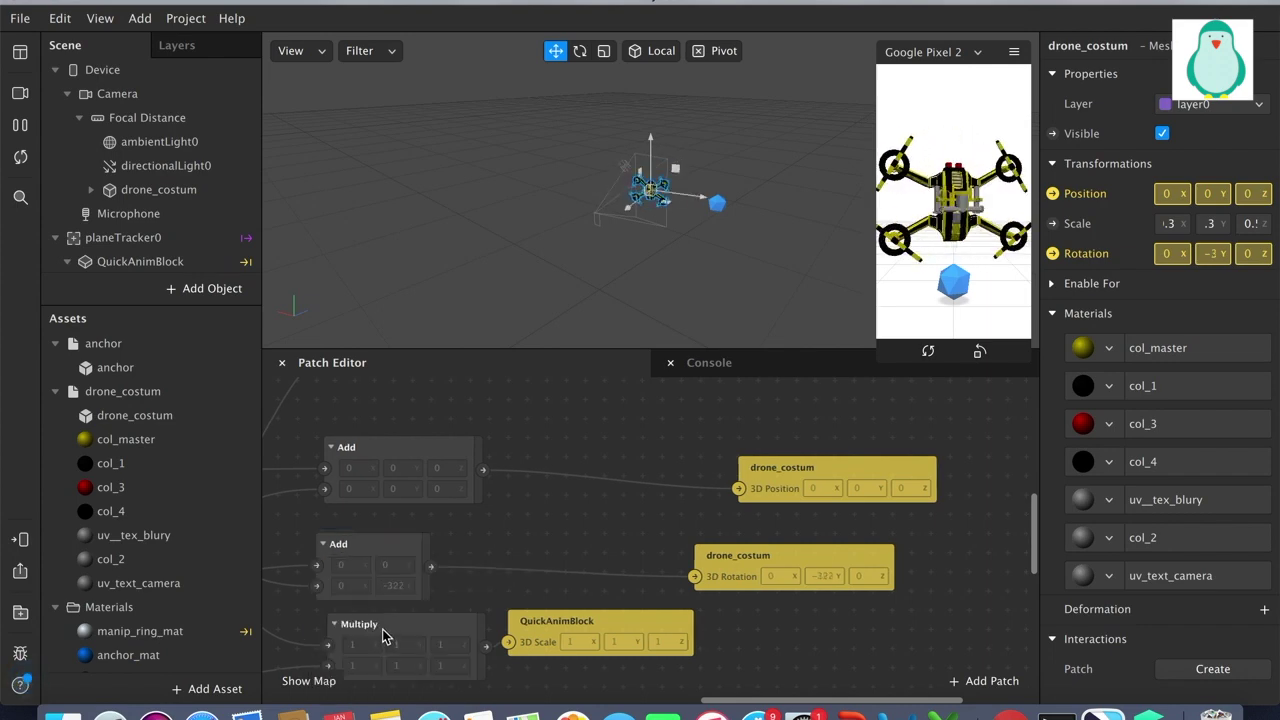
Delete the drone_costum 3D Rotation patch and set the mesh's rotation to 1 on X and 2 on Y
left_click(750, 553)
key("BackSpace")
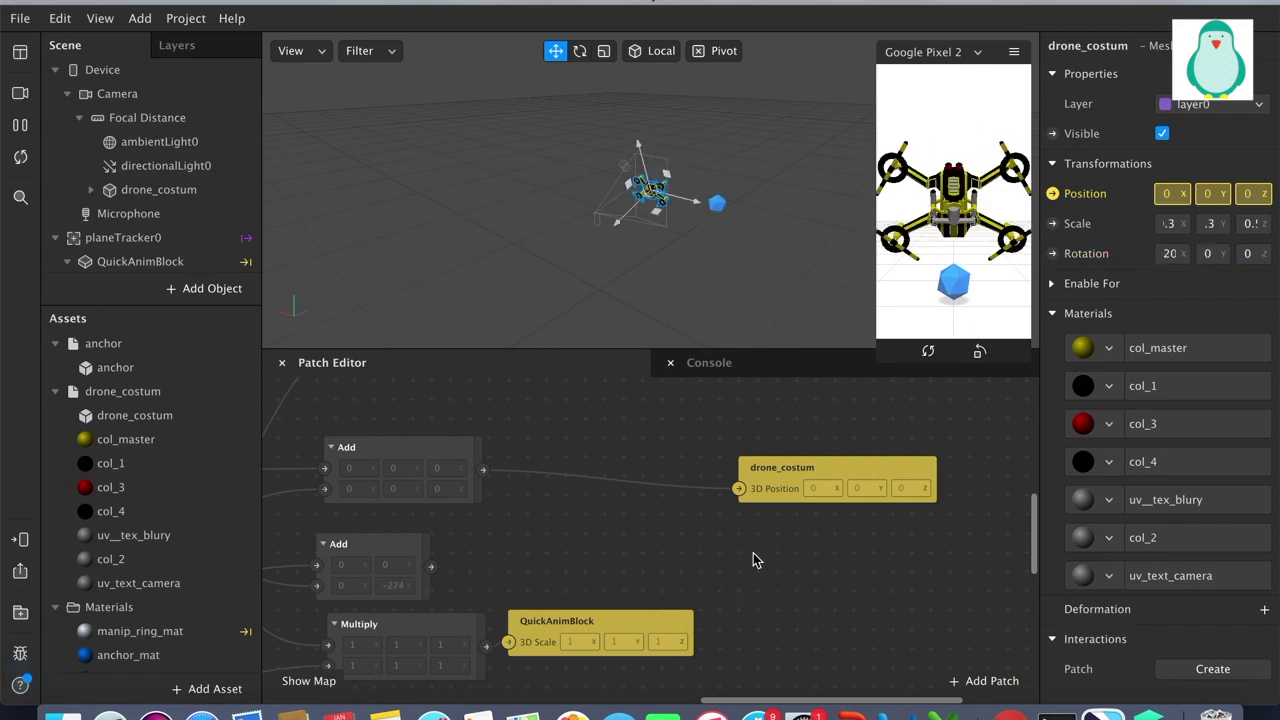
left_click(1175, 256)
double_click(1172, 255)
type("1")
key("Return")
left_click(1205, 254)
double_click(1205, 254)
type("2")
key("Return")
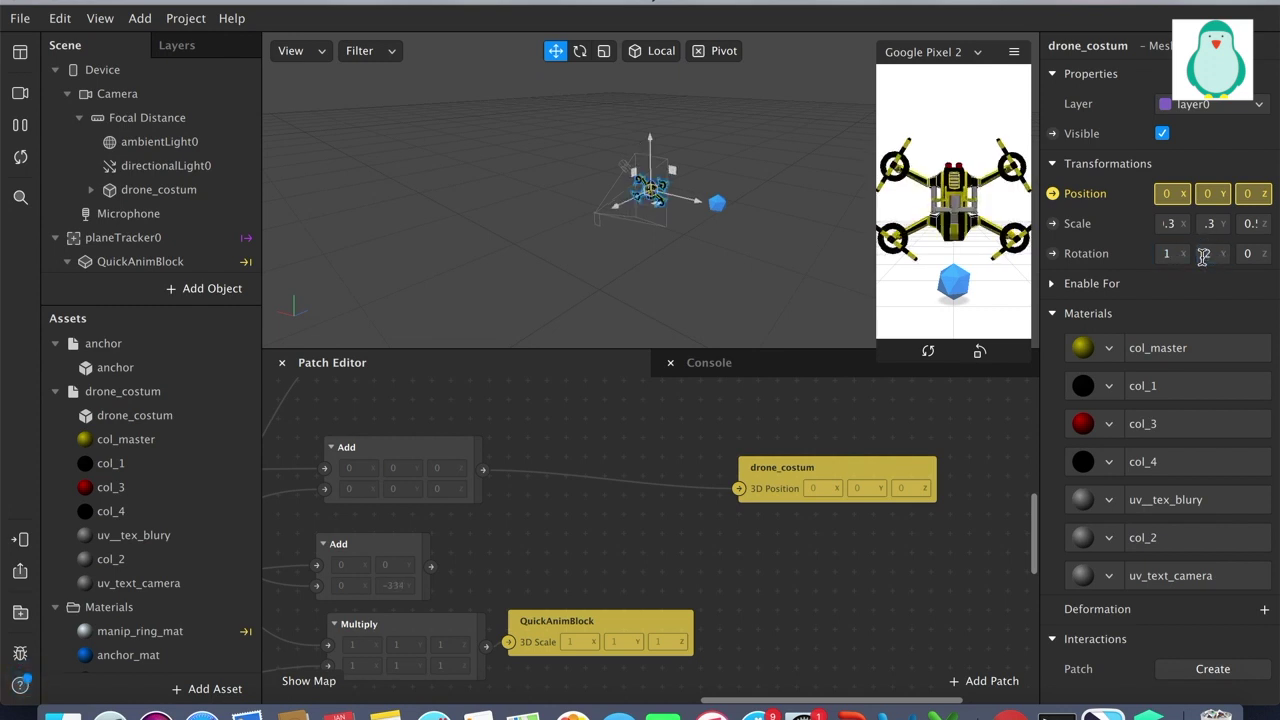
Try several other X rotation values on the drone_costum mesh to compare its orientation
left_click(1250, 254)
double_click(1168, 254)
type("30")
key("Return")
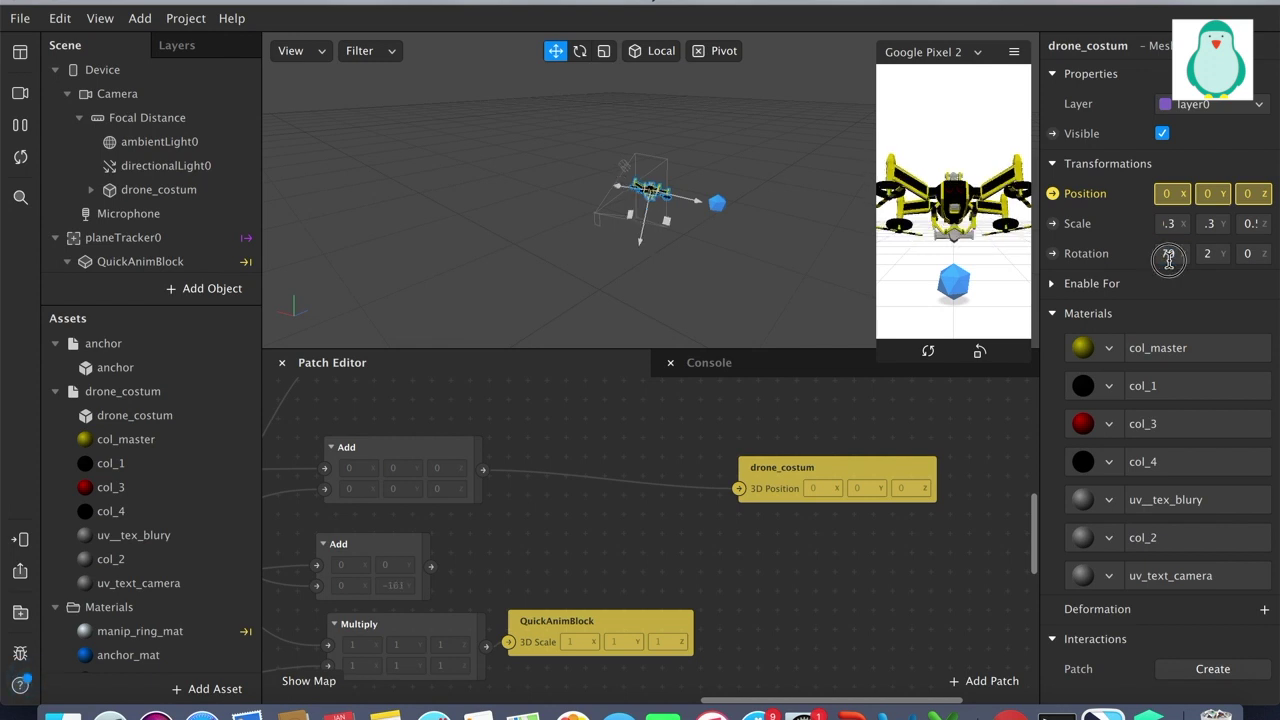
left_click(1169, 256)
left_click(1169, 256)
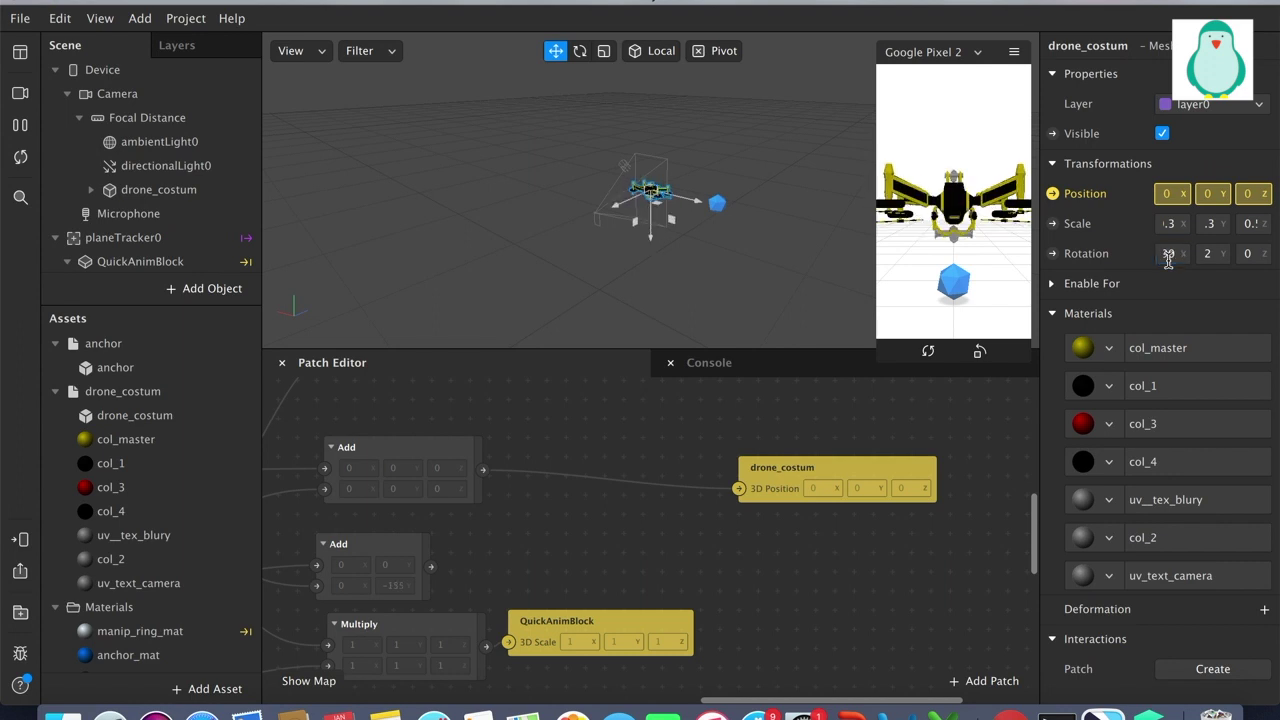
left_click(1177, 257)
type("130")
key("Return")
left_click(1170, 254)
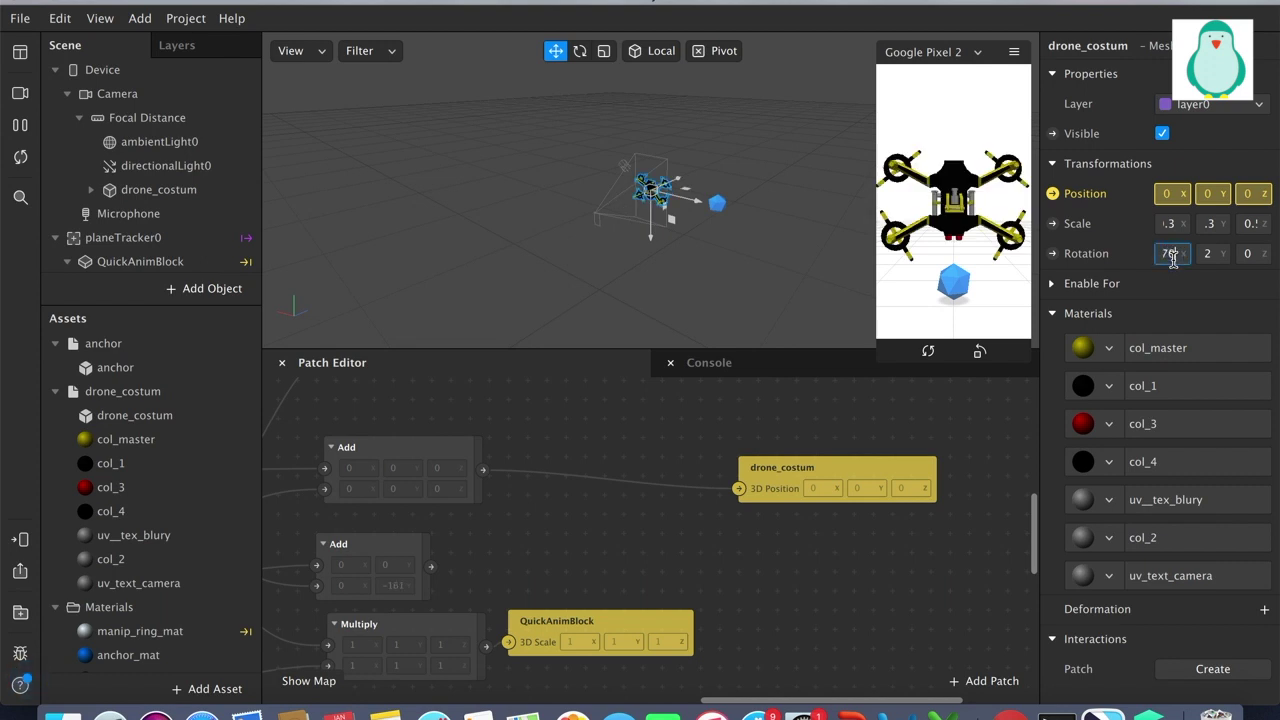
key("Return")
left_click(1170, 254)
type("20")
key("Return")
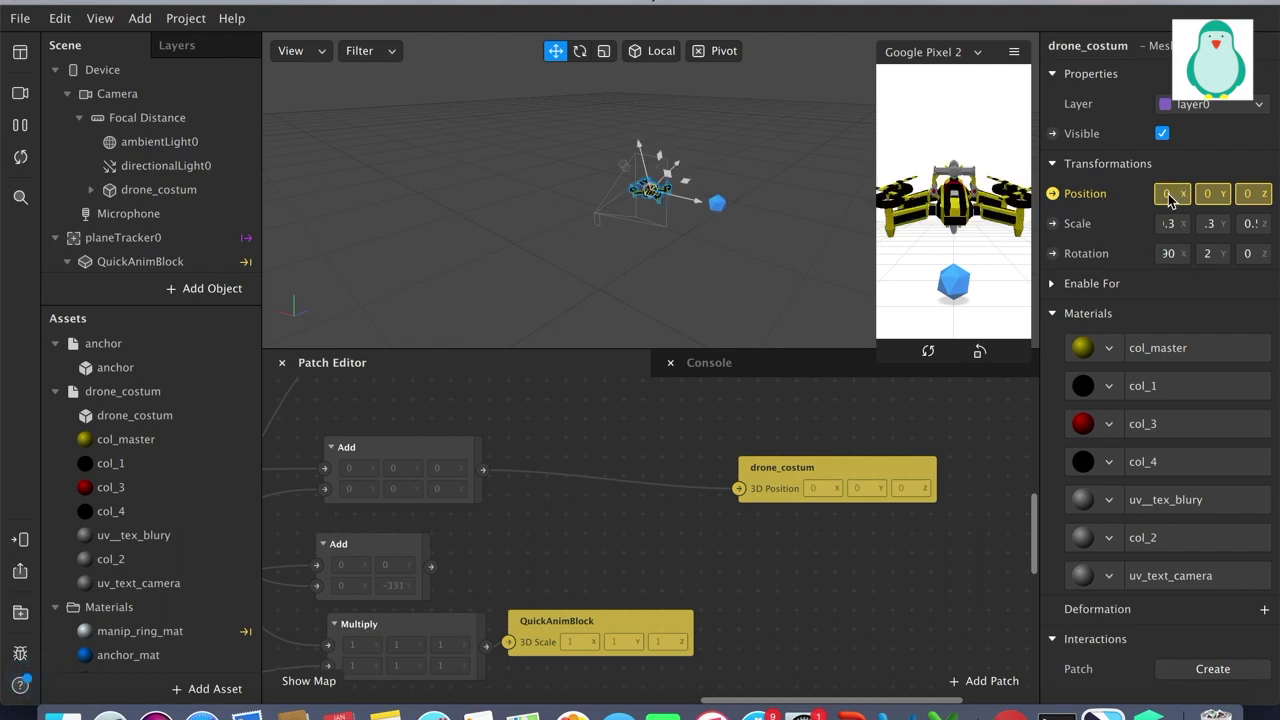
Create a 3D Rotation patch for drone_costum again and connect the Vector 2 Add patch's output to it
left_click(1052, 253)
left_click_drag(431, 566, 653, 576)
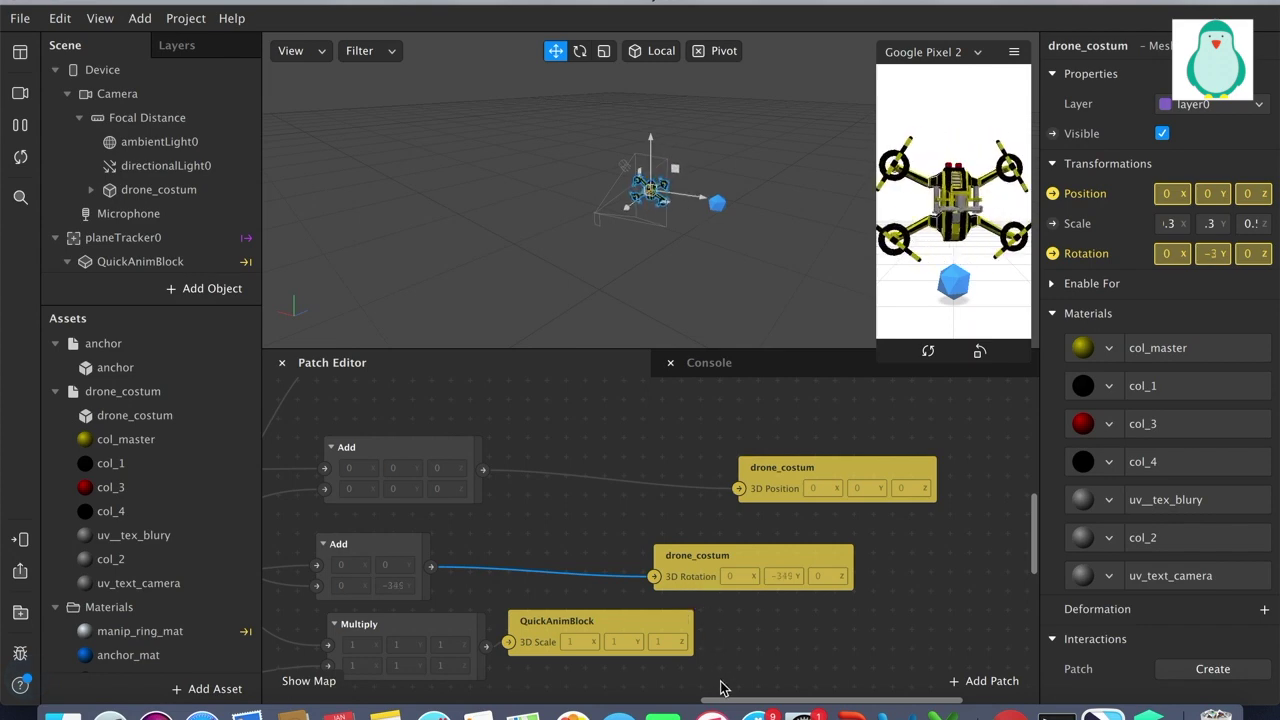
Examine the patch connections running from QuickAnimBlock through the Add and Multiply patches to the drone_costum position and rotation
left_click_drag(720, 700, 709, 700)
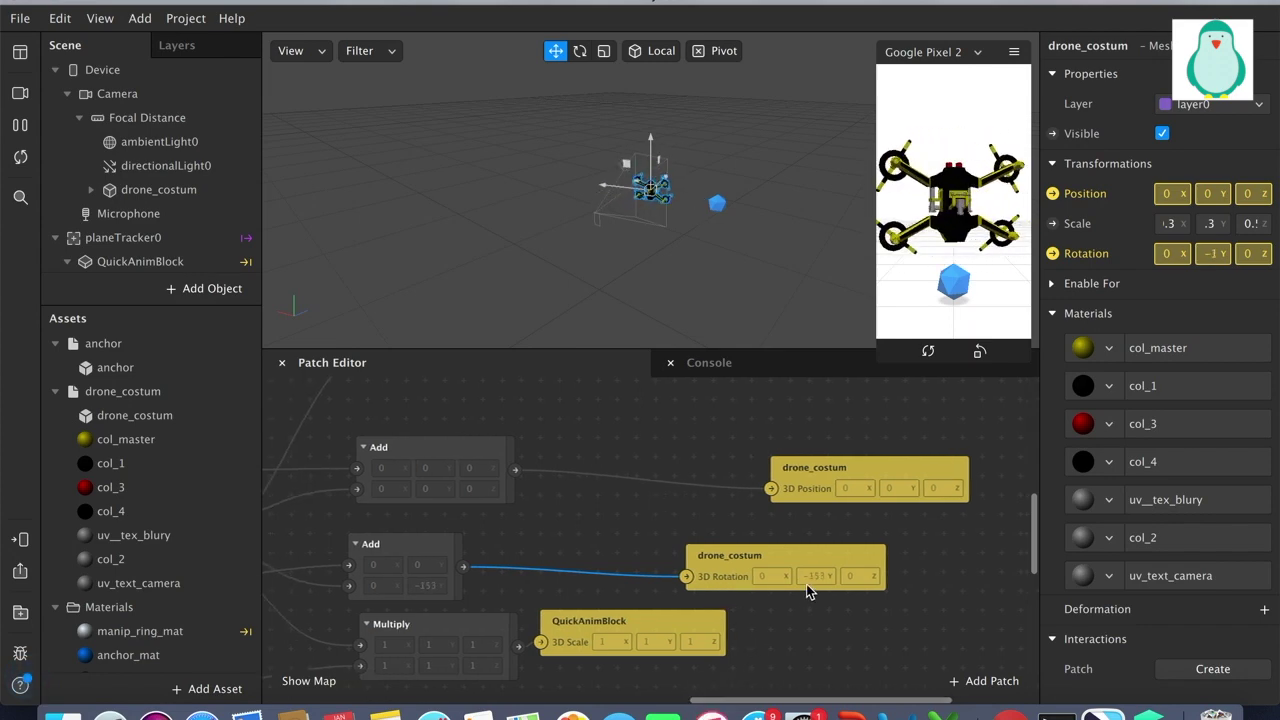
scroll(705, 703, "left", 5)
left_click_drag(697, 705, 645, 703)
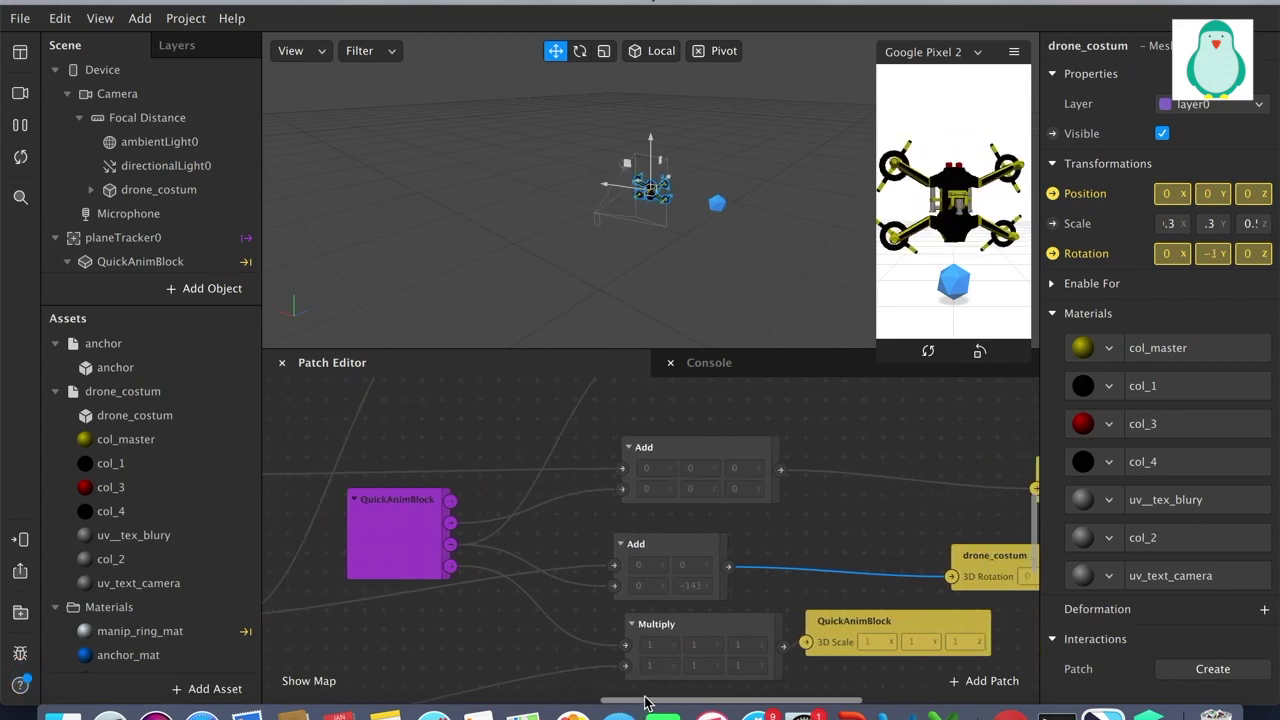
left_click(694, 579)
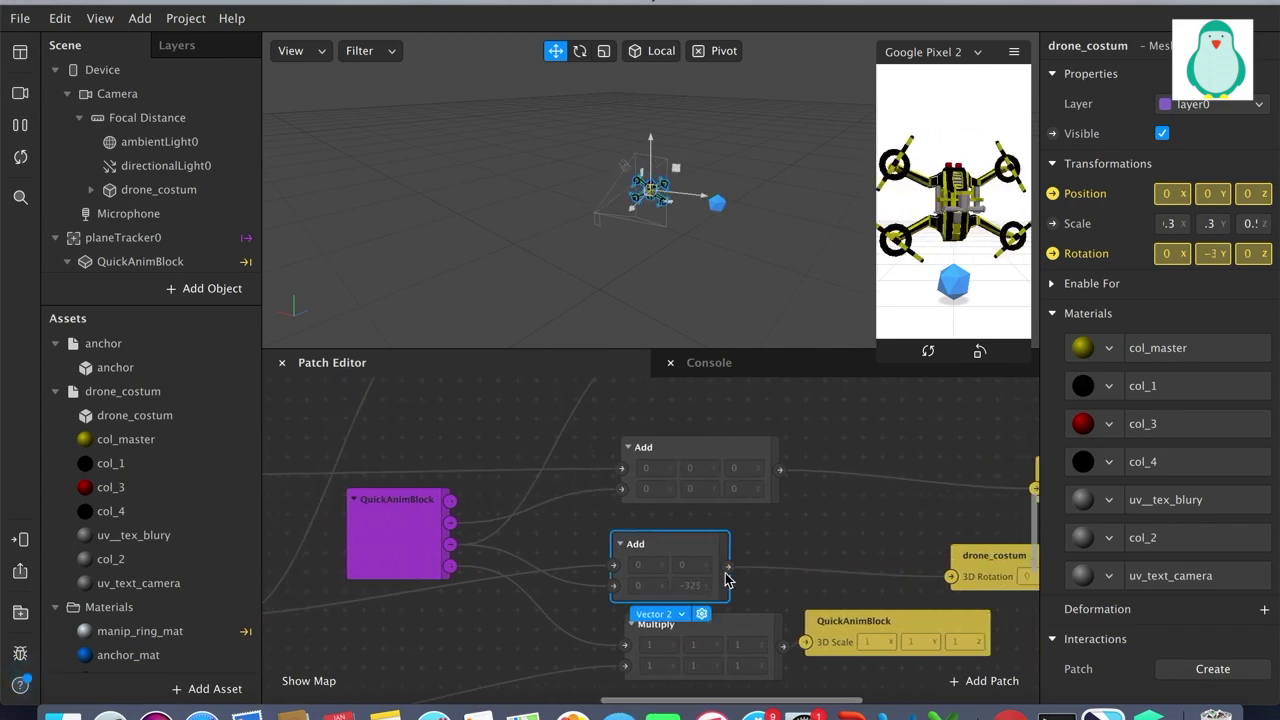
left_click_drag(652, 703, 641, 705)
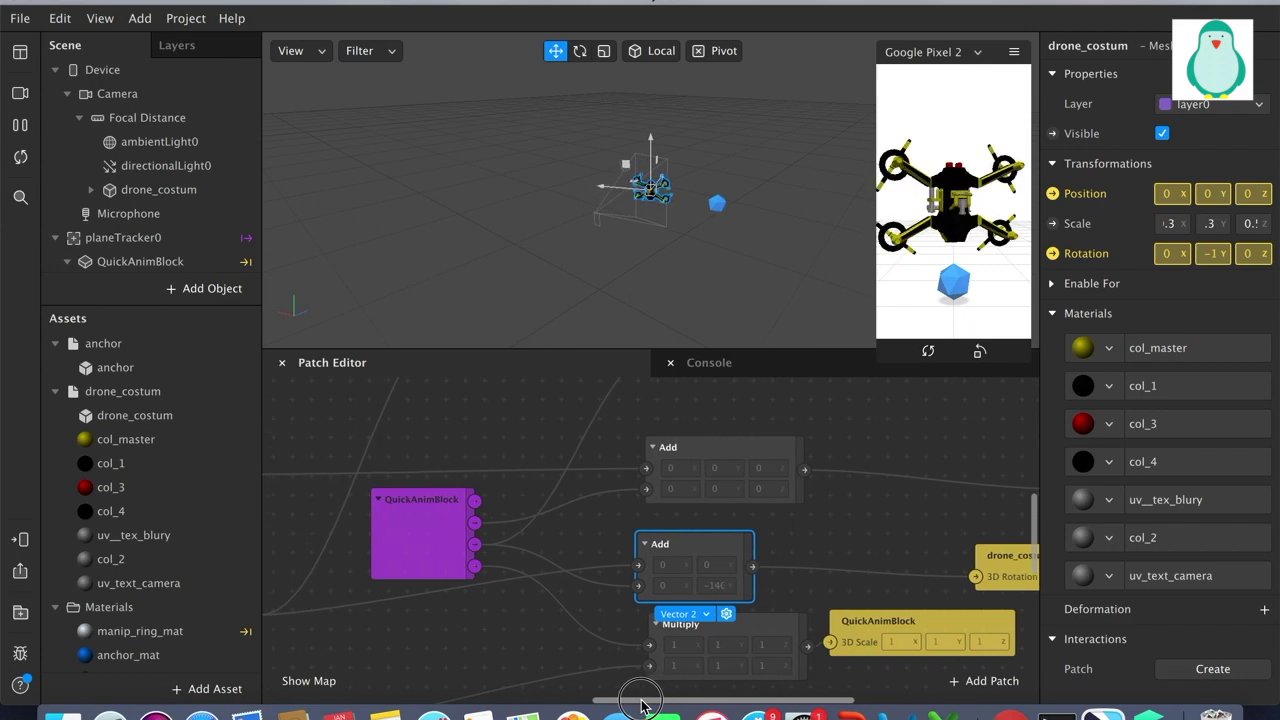
left_click_drag(641, 703, 789, 706)
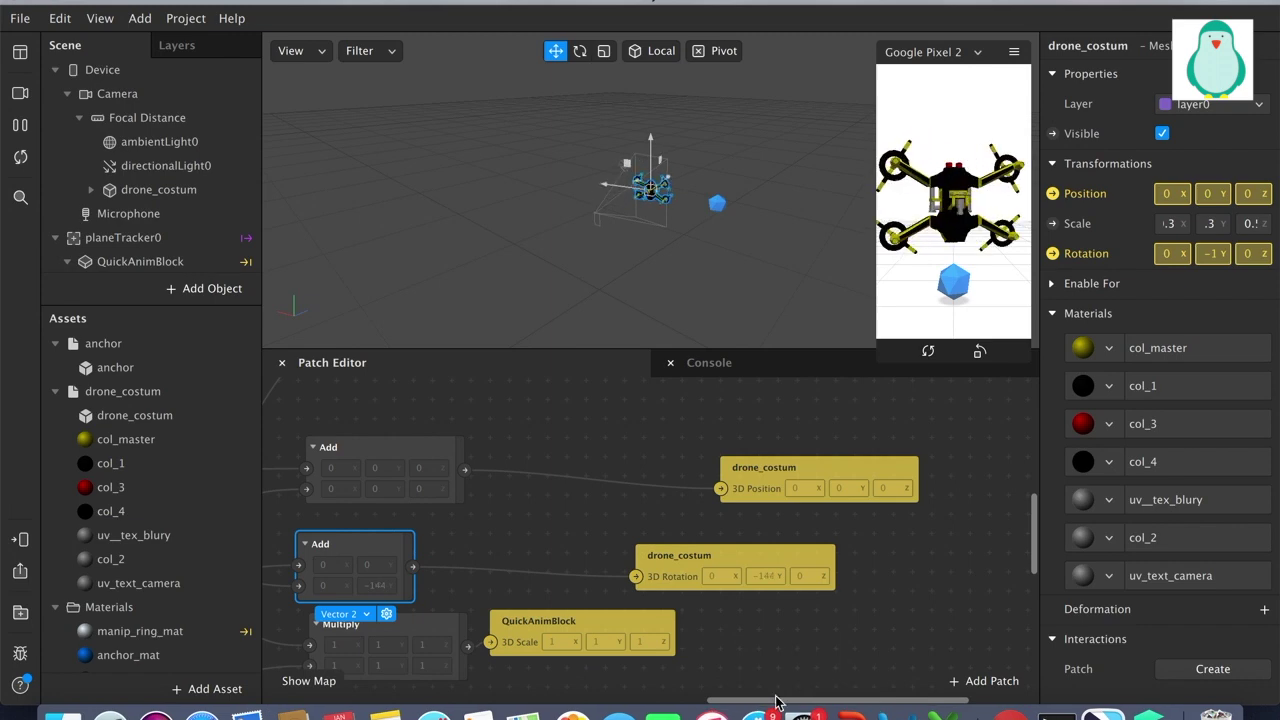
scroll(700, 686, "left", 10)
scroll(409, 651, "right", 5)
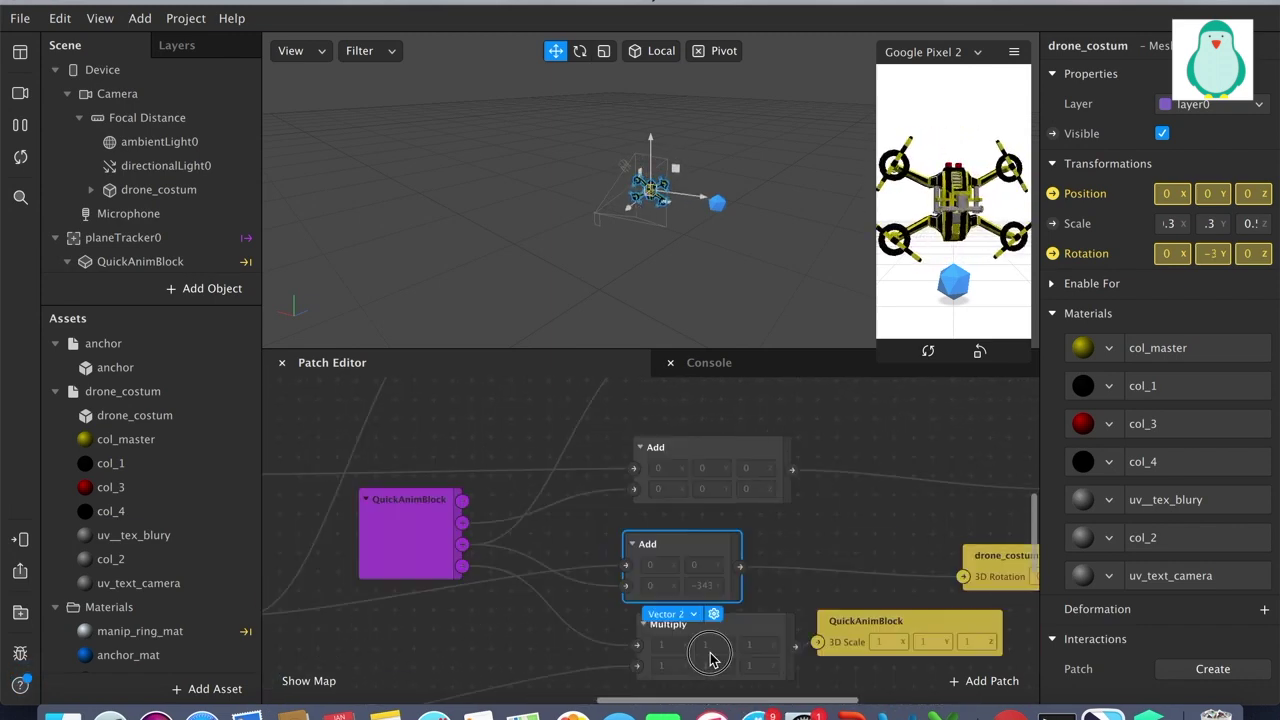
scroll(709, 657, "right", 4)
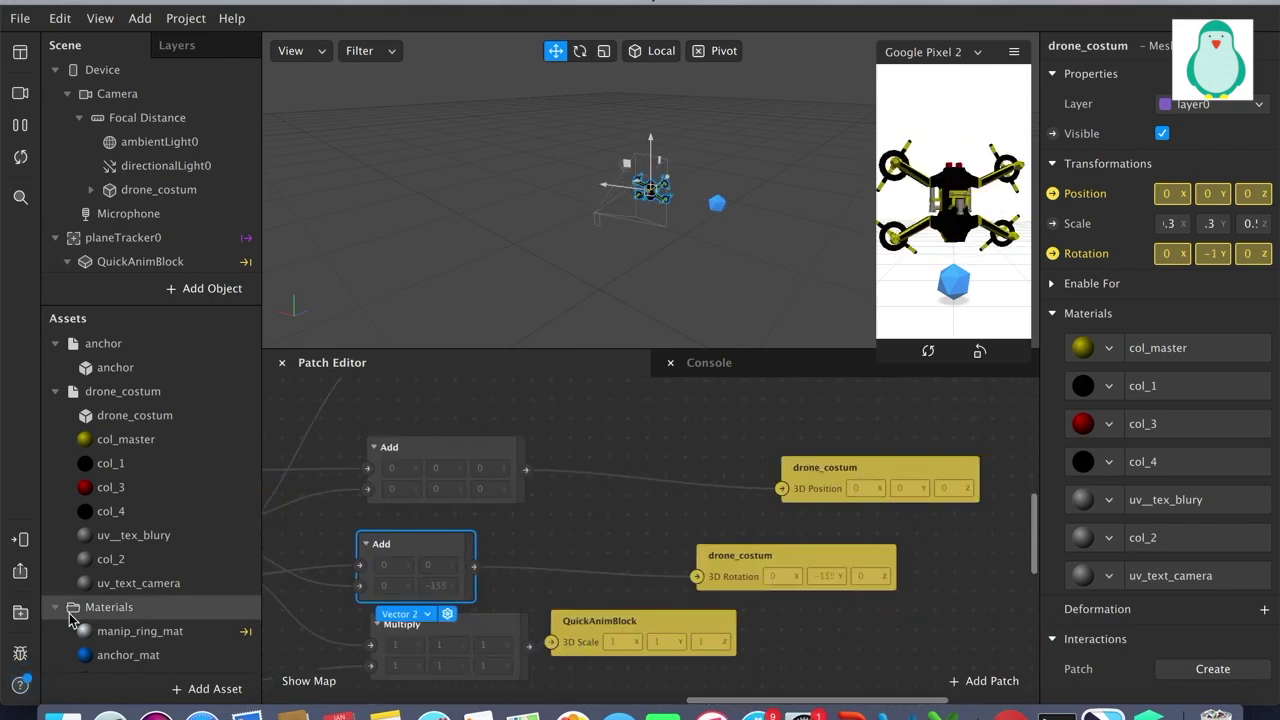
Send the effect to the Instagram Camera app for testing
left_click(22, 541)
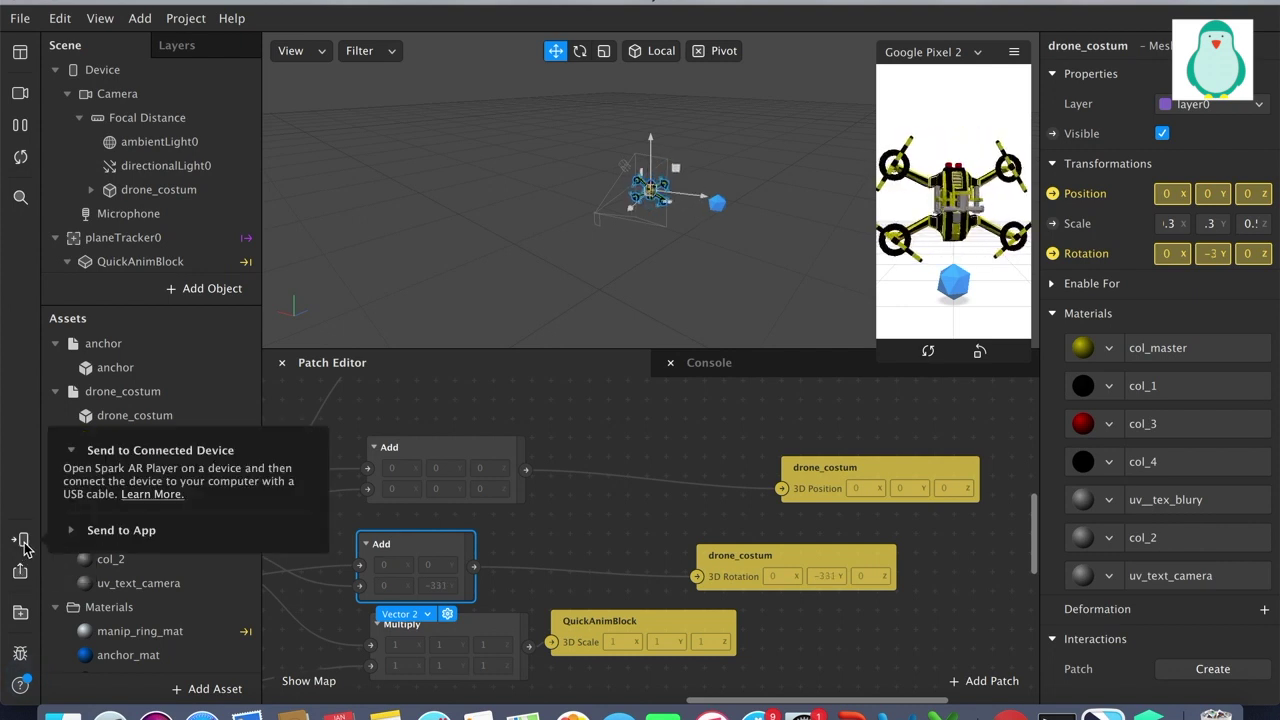
left_click(71, 533)
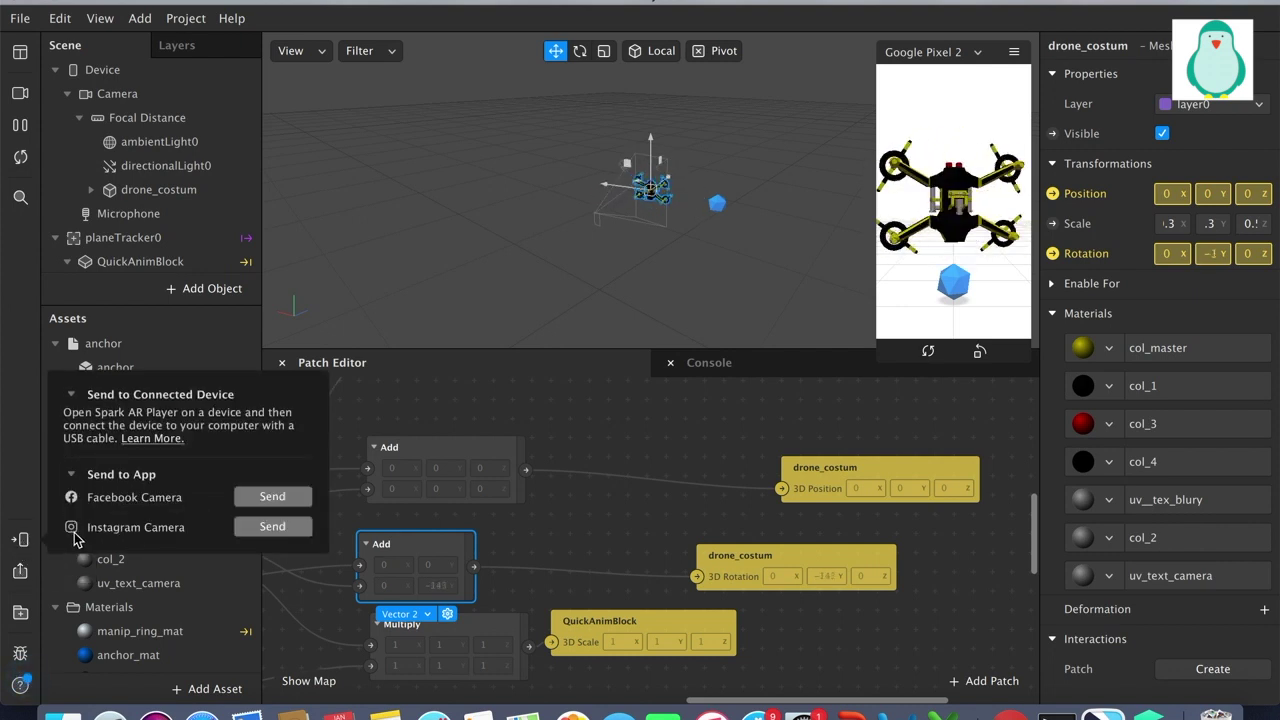
left_click(272, 527)
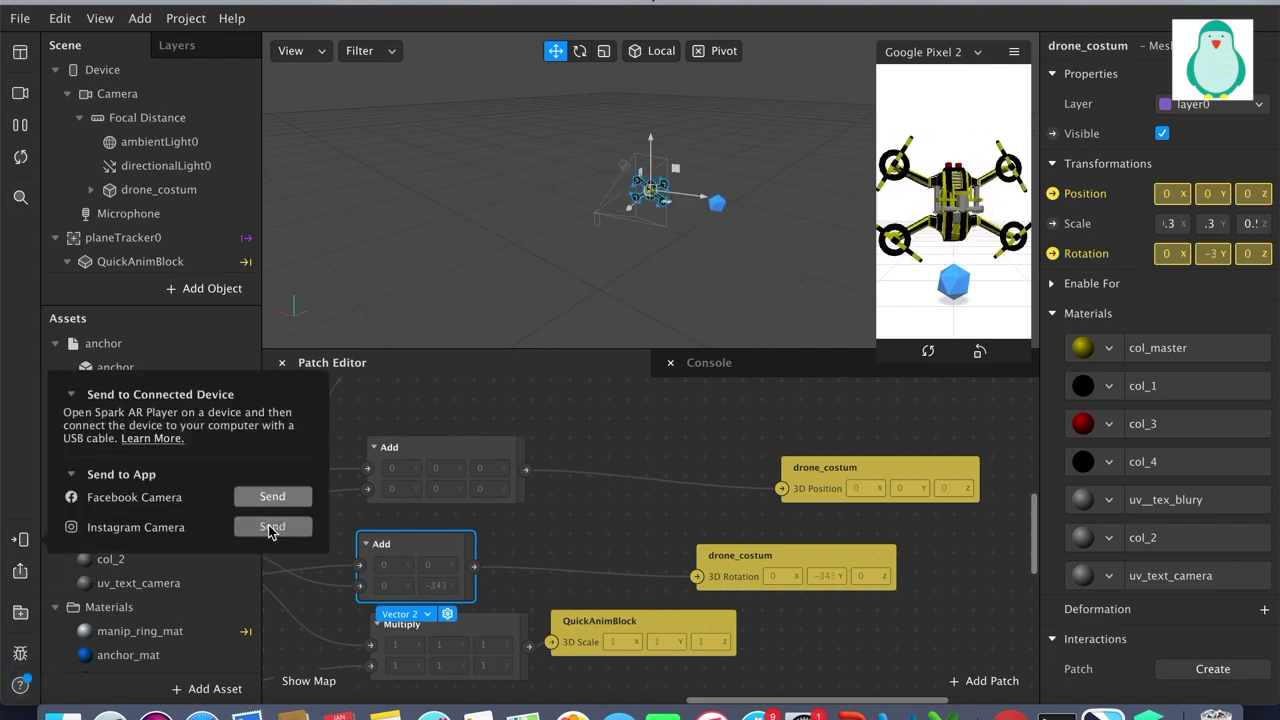